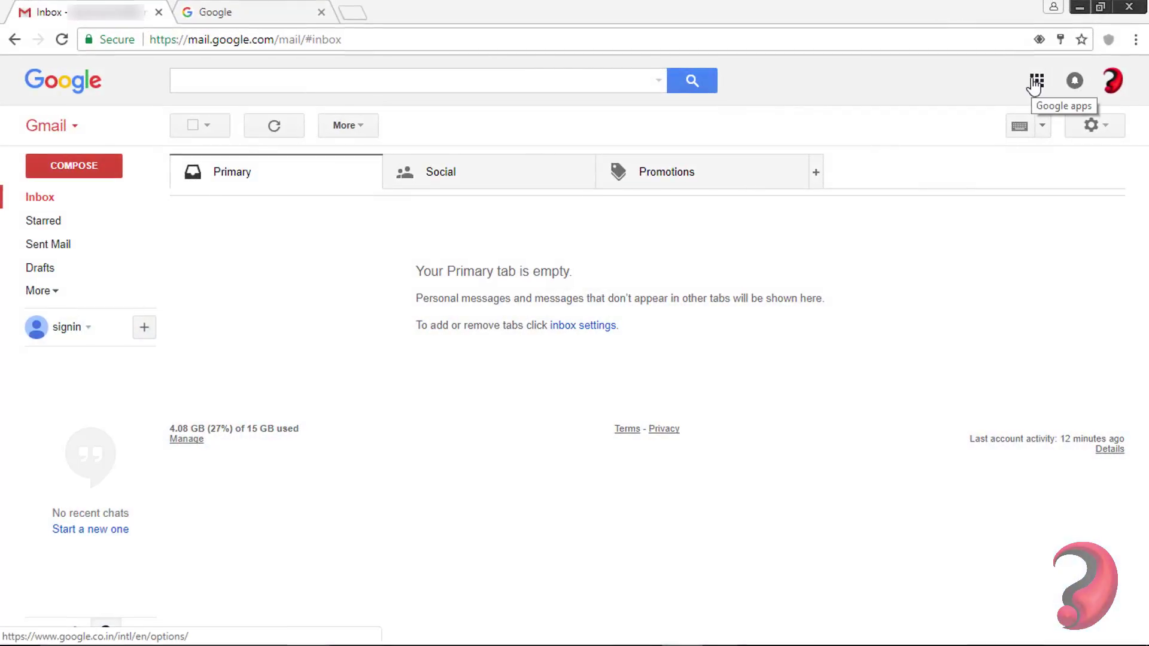
- Open Google Drive from the Gmail apps grid, showing My Drive with its single file
{"action": "left_click", "coordinate": [1035, 82]}
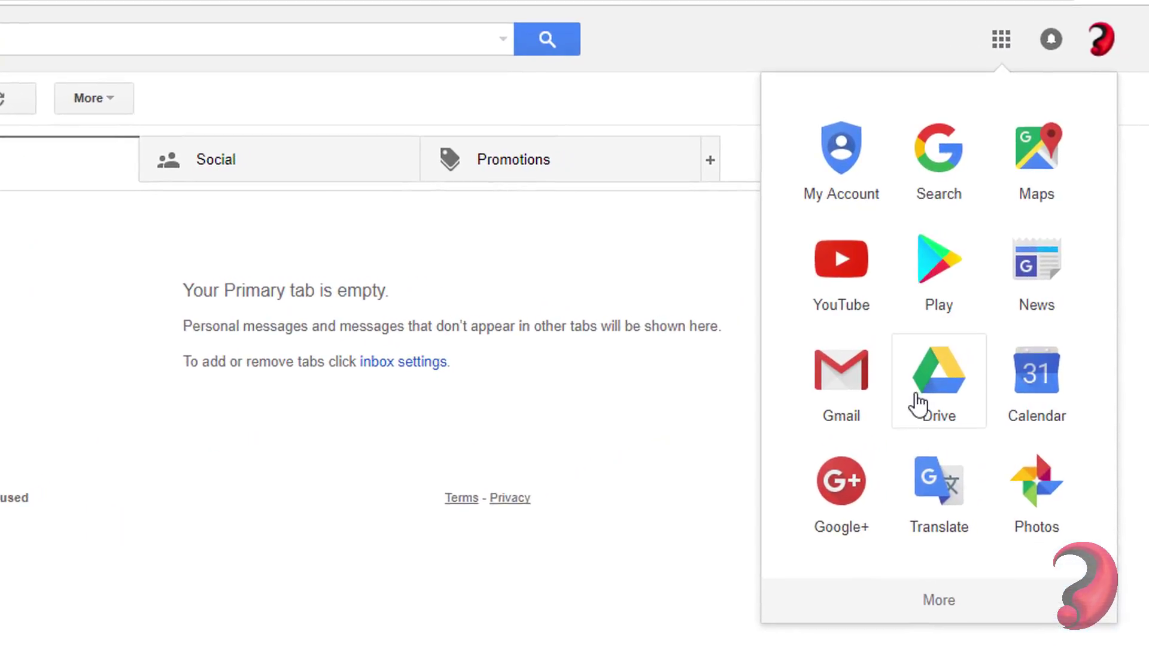
{"action": "left_click", "coordinate": [990, 320]}
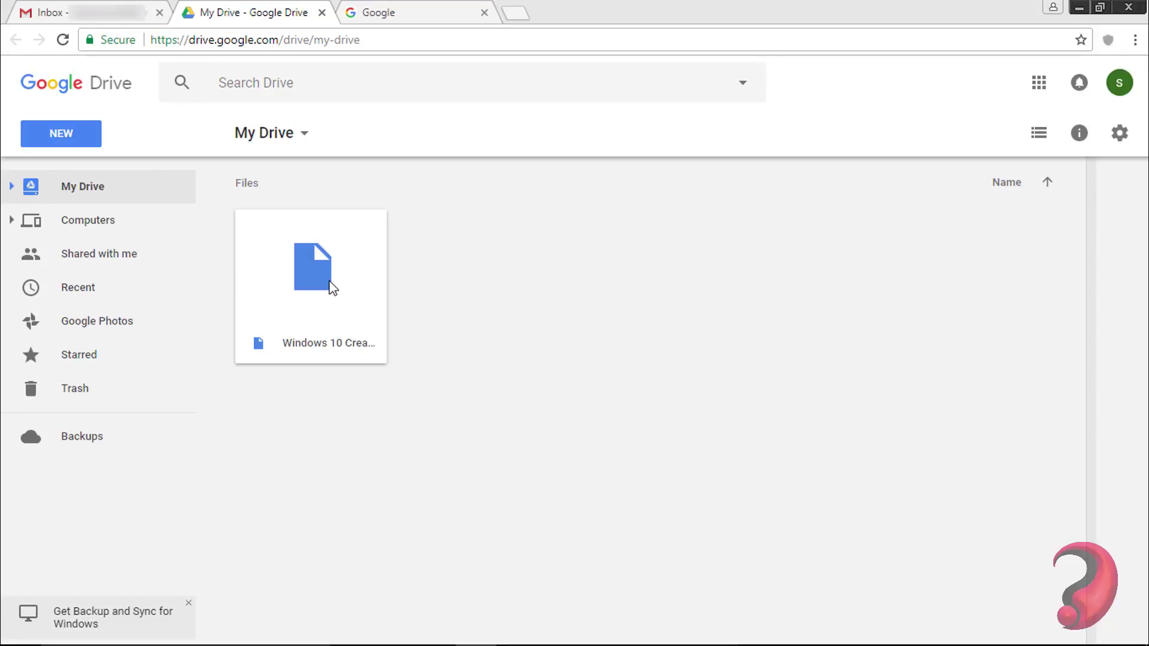
- Search Google for 'multcloud' and open the MultCloud website's Sign Up page
{"action": "left_click", "coordinate": [431, 8]}
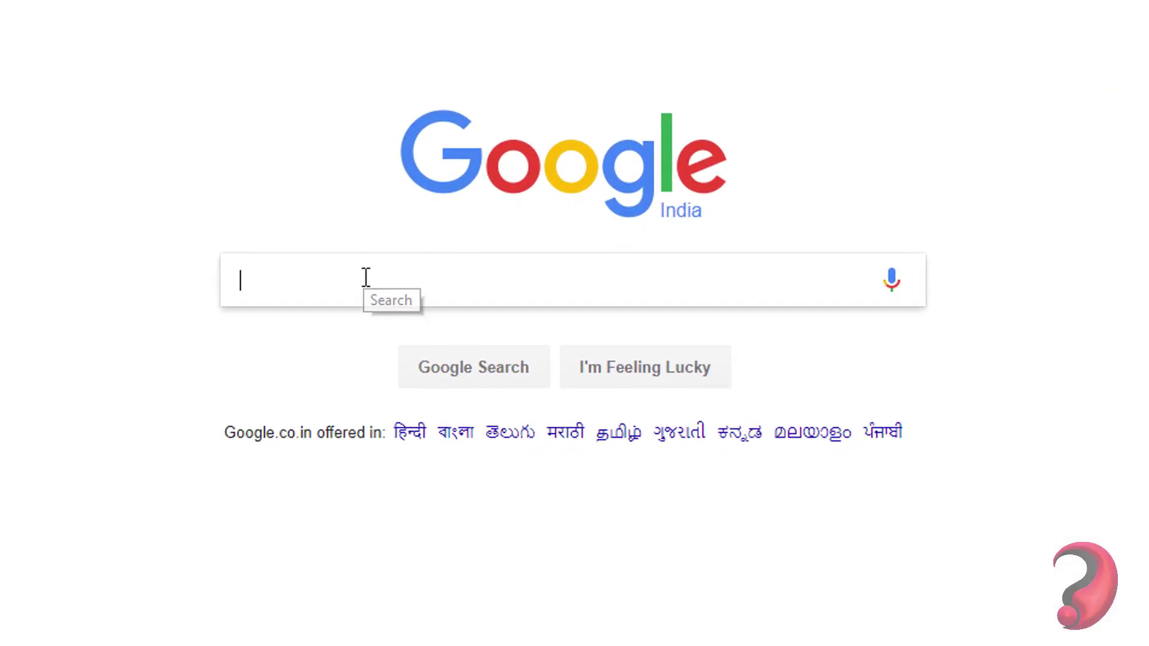
{"action": "type", "text": "multcloud"}
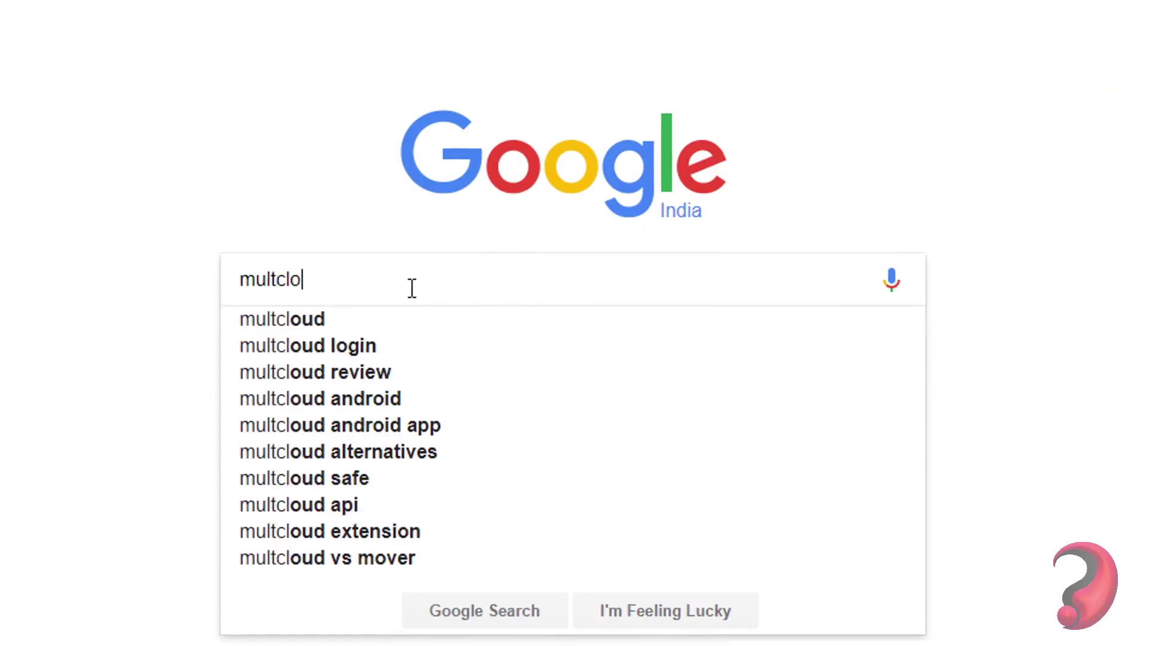
{"action": "key", "text": "Return"}
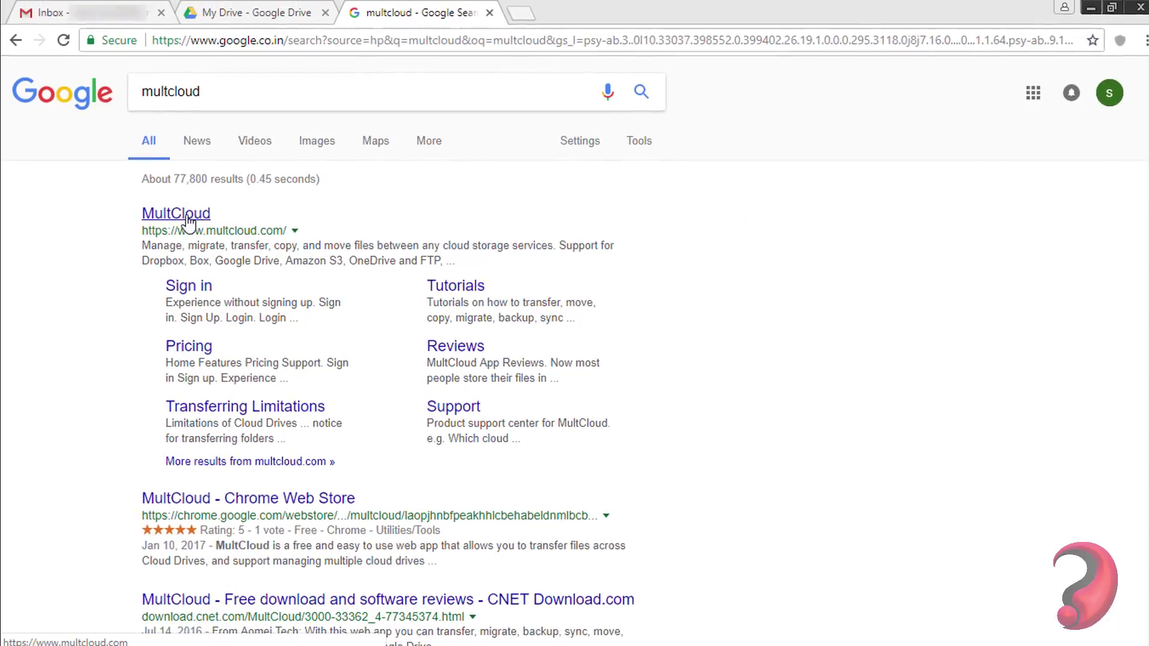
{"action": "left_click", "coordinate": [179, 215]}
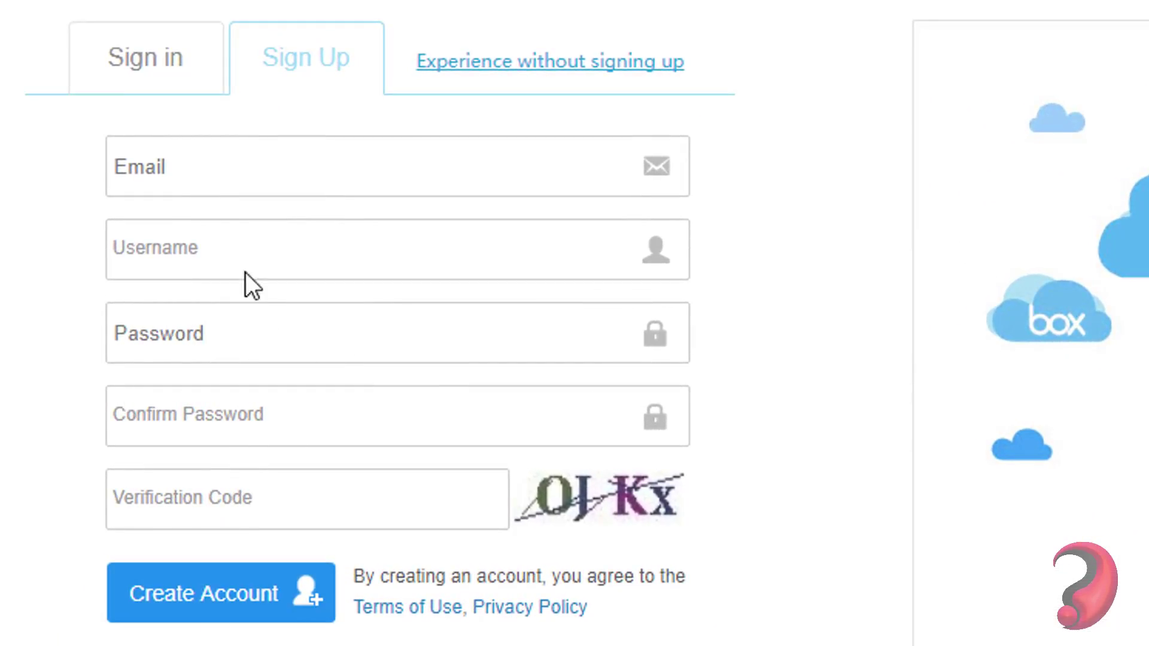
- Switch to Sign in and log in to MultCloud with a Google account
{"action": "left_click", "coordinate": [173, 76]}
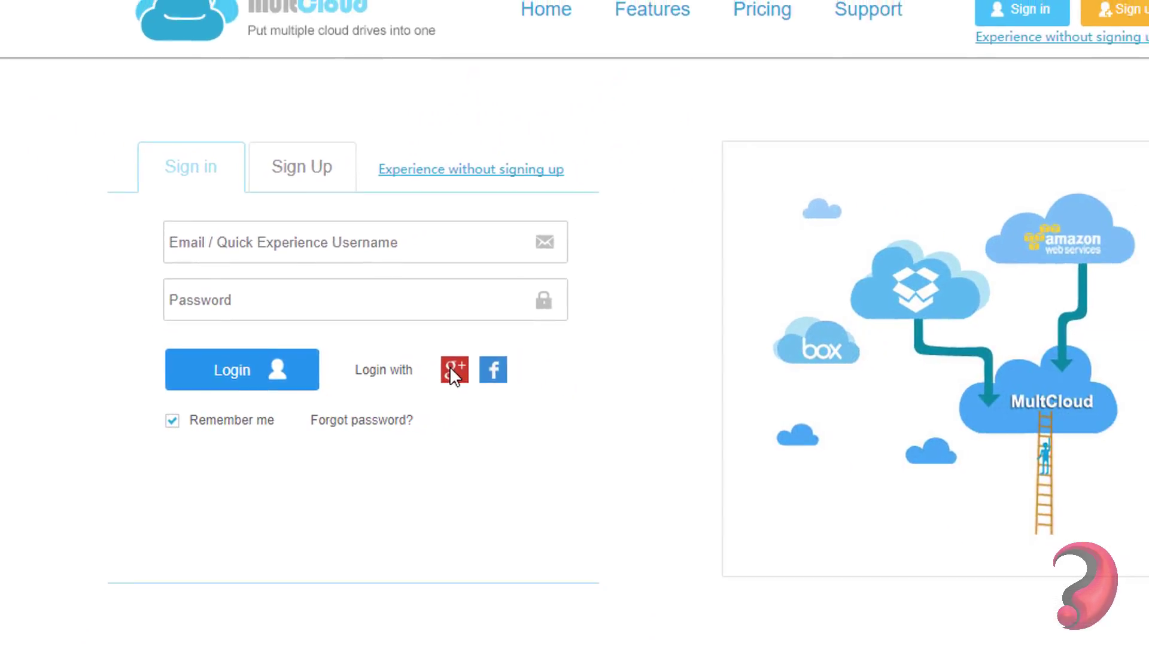
{"action": "left_click", "coordinate": [454, 371]}
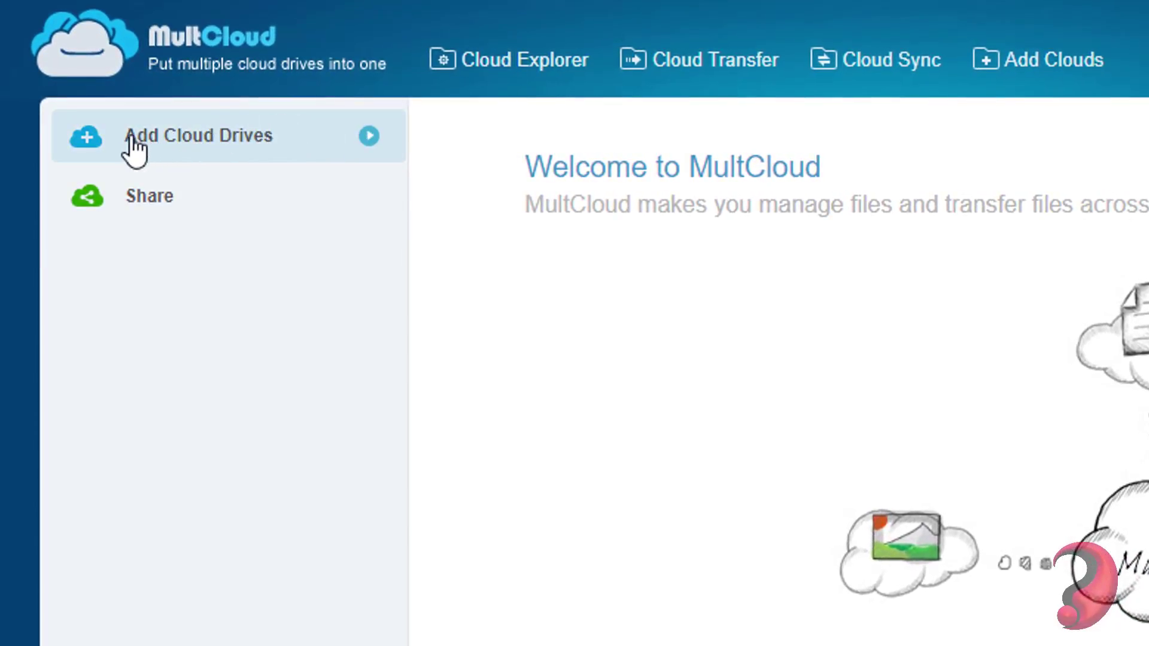
- Add Google Drive as a MultCloud cloud and authorize MultCloud's access to it
{"action": "left_click", "coordinate": [260, 145]}
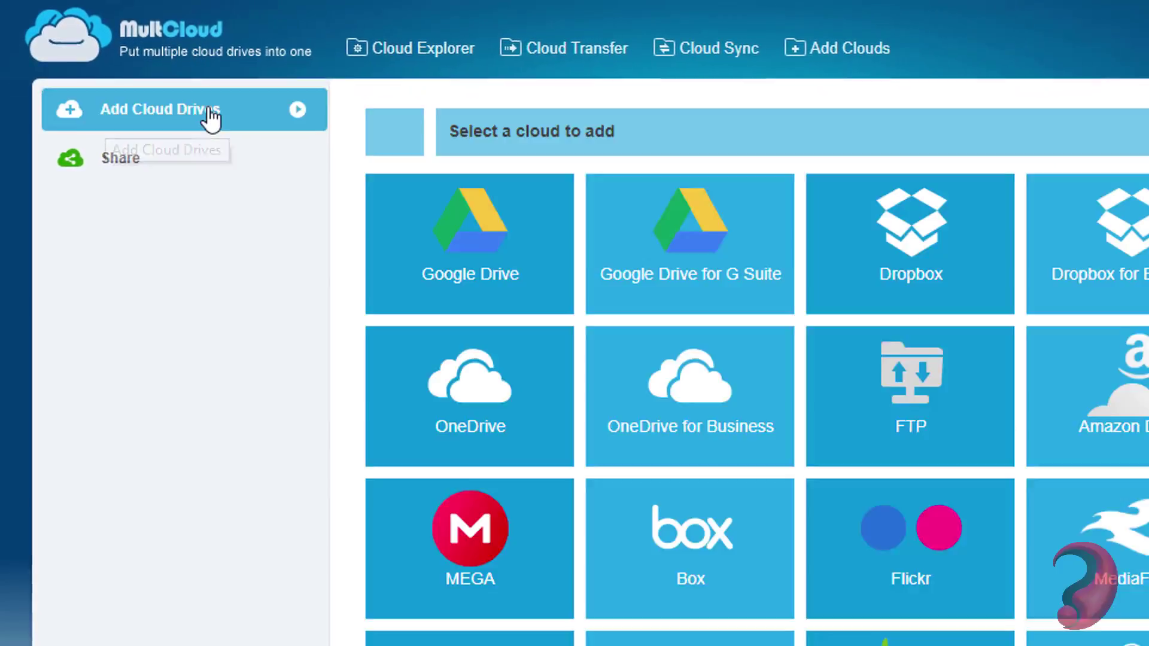
{"action": "left_click", "coordinate": [481, 251]}
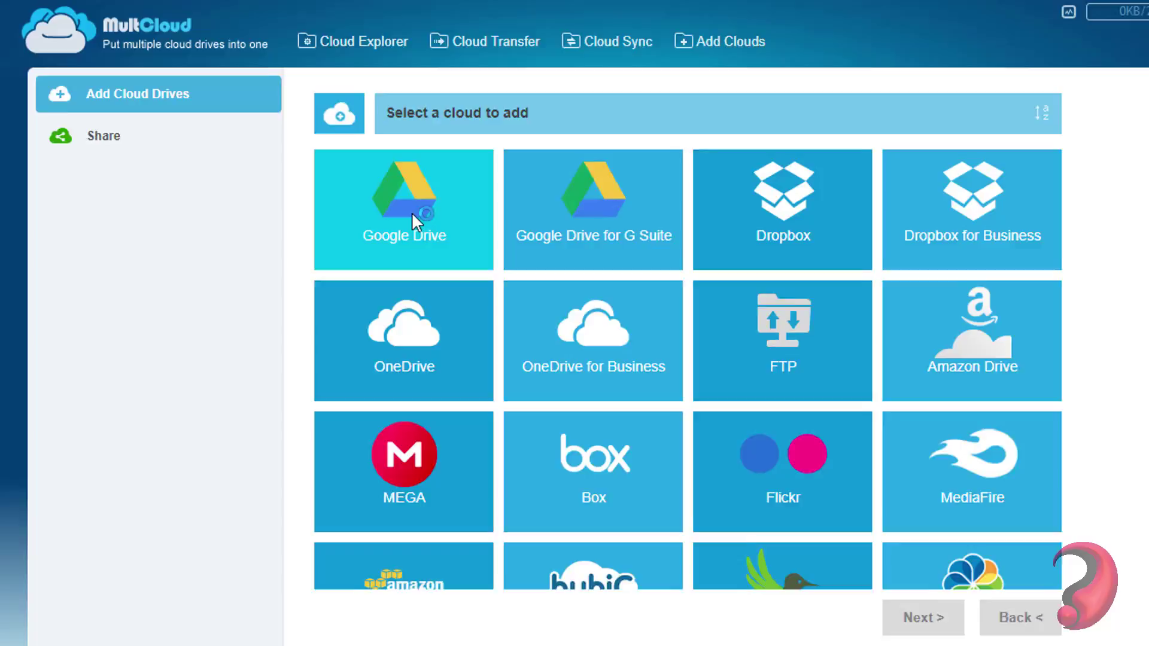
{"action": "left_click", "coordinate": [846, 567]}
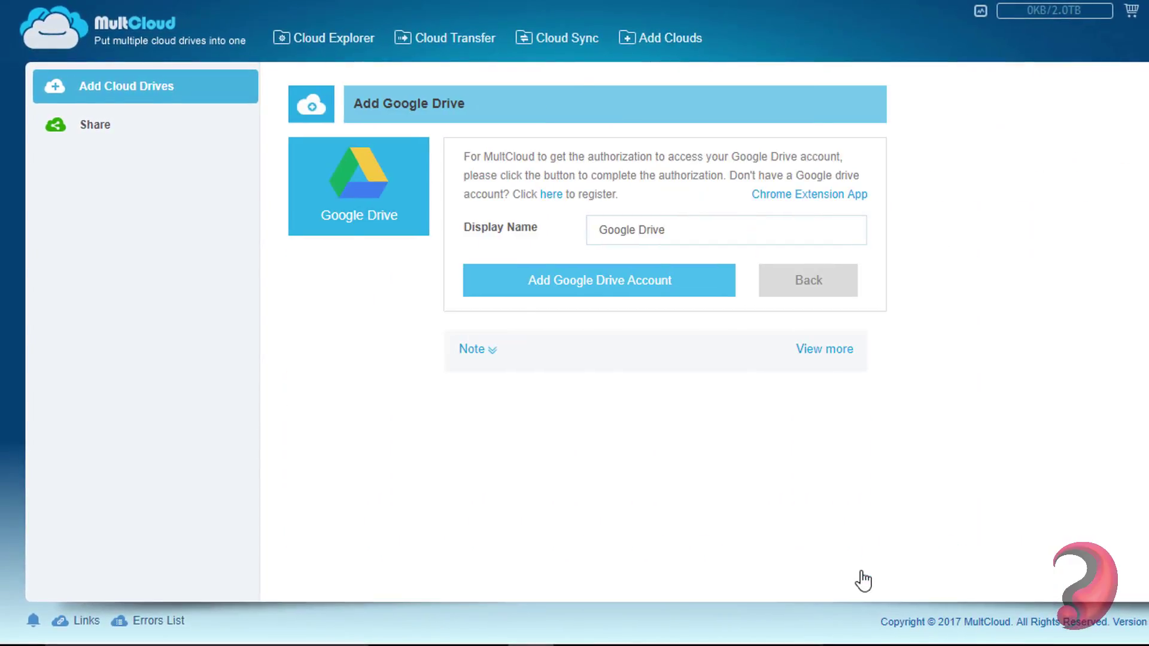
{"action": "left_click", "coordinate": [625, 292]}
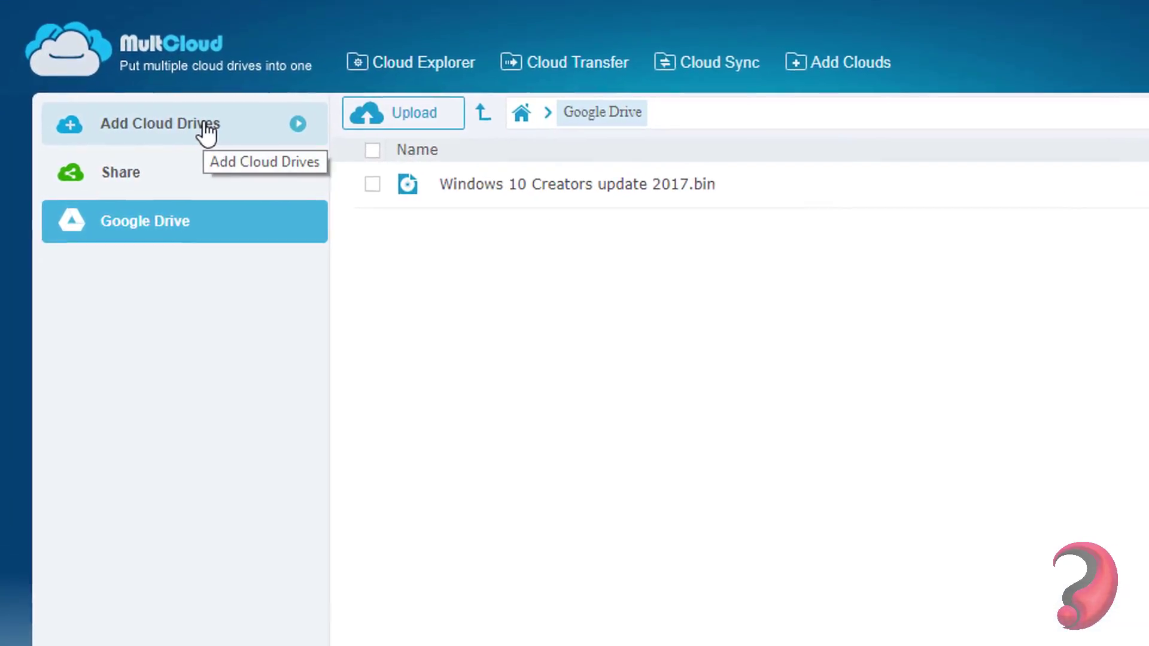
- Pick MEGA from the cloud tiles, start filling its Add MEGA form, and open a Google tab
{"action": "left_click", "coordinate": [207, 128]}
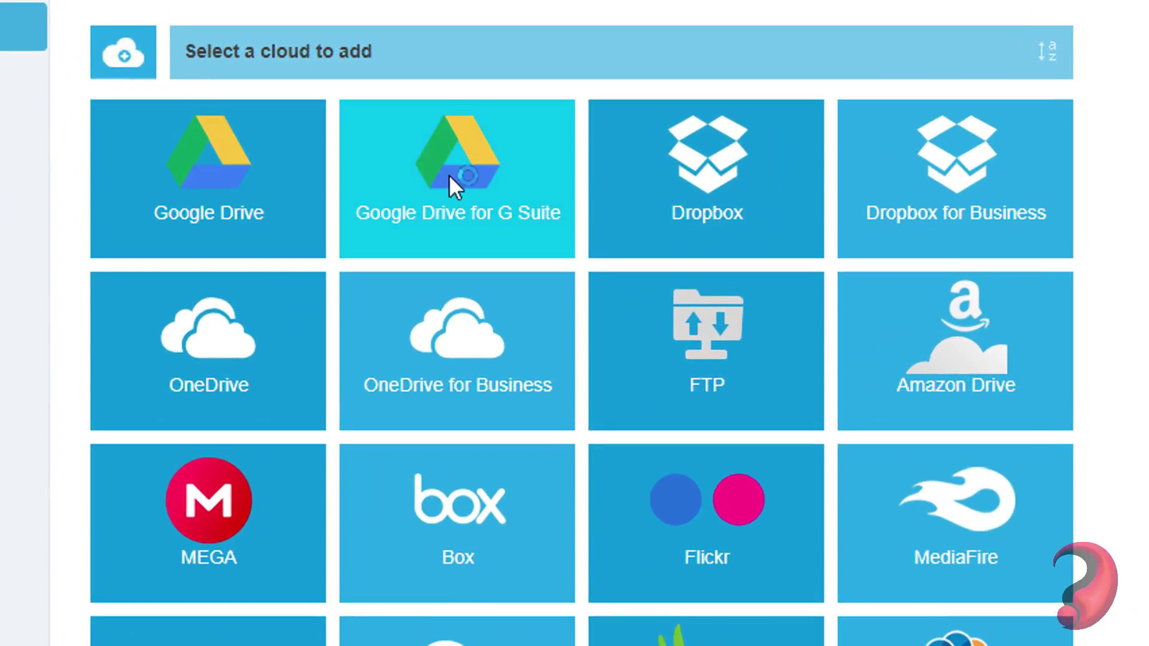
{"action": "left_click", "coordinate": [500, 240]}
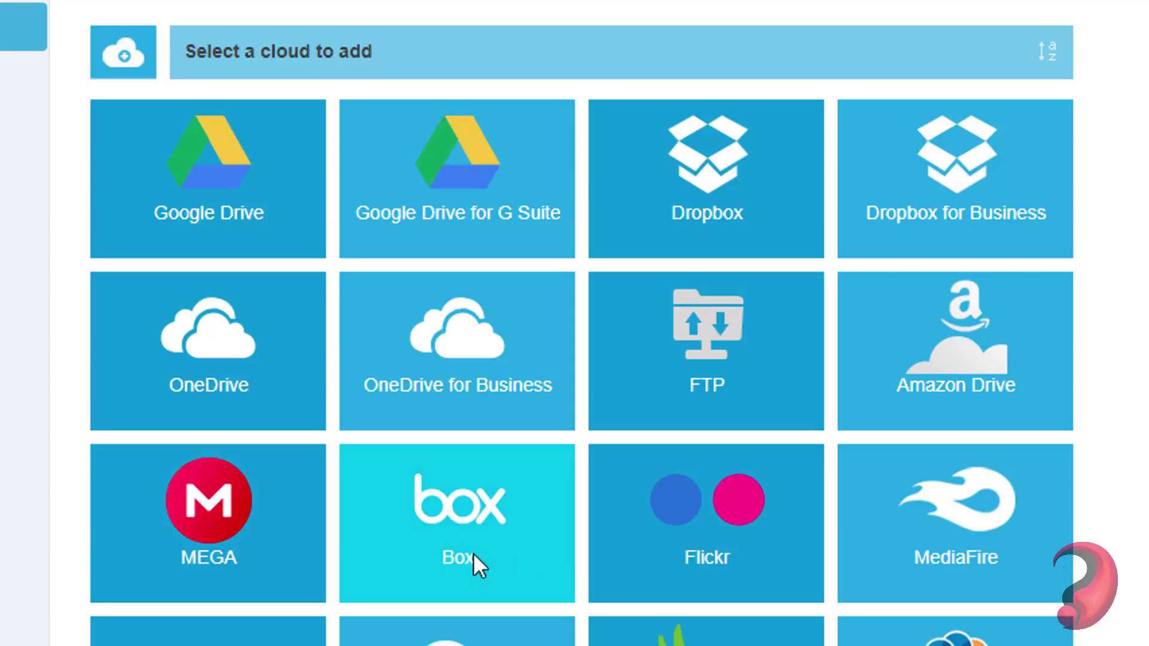
{"action": "scroll", "coordinate": [945, 483], "scroll_direction": "down", "scroll_amount": 4}
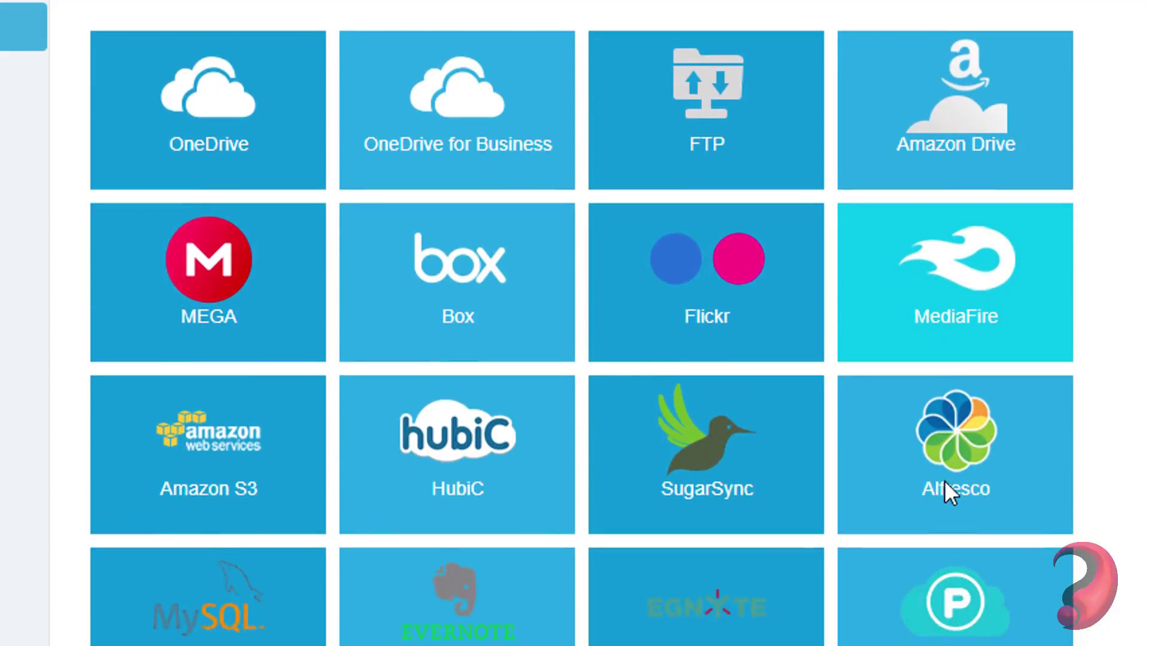
{"action": "scroll", "coordinate": [944, 480], "scroll_direction": "down", "scroll_amount": 3}
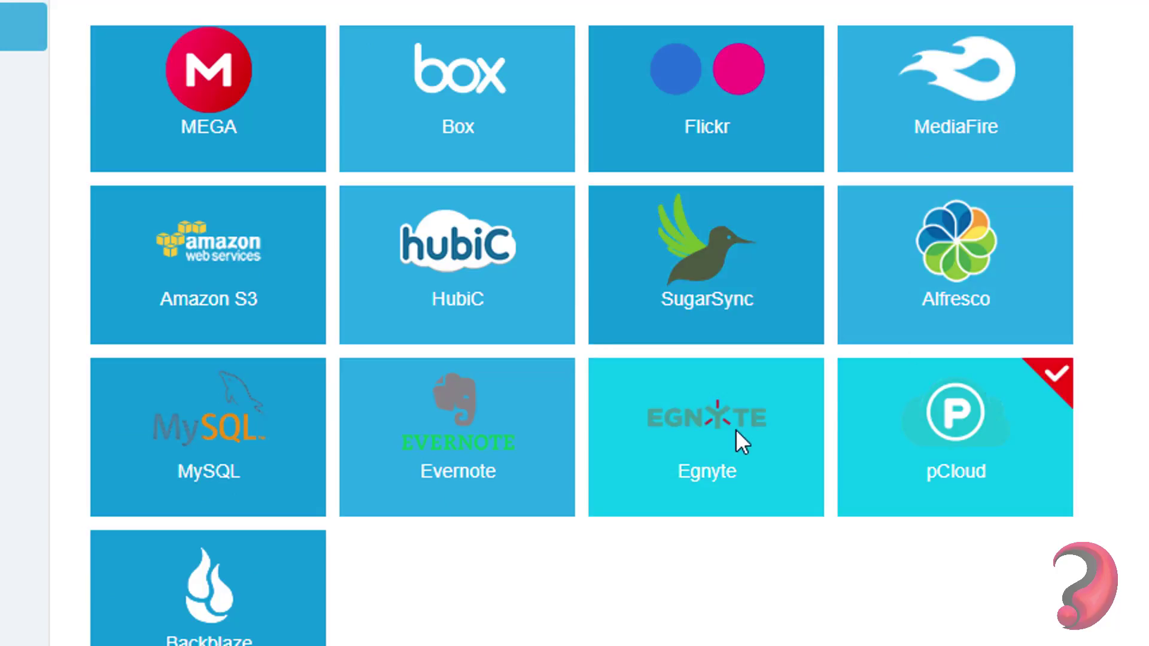
{"action": "scroll", "coordinate": [736, 430], "scroll_direction": "down", "scroll_amount": 6}
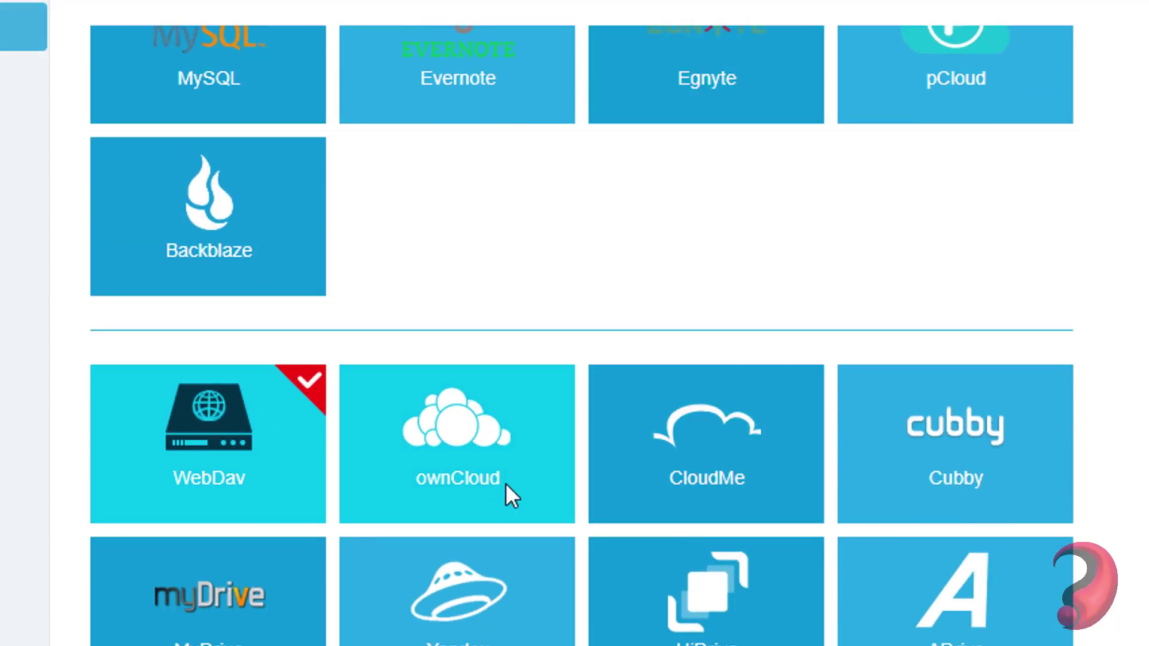
{"action": "scroll", "coordinate": [736, 500], "scroll_direction": "down", "scroll_amount": 3}
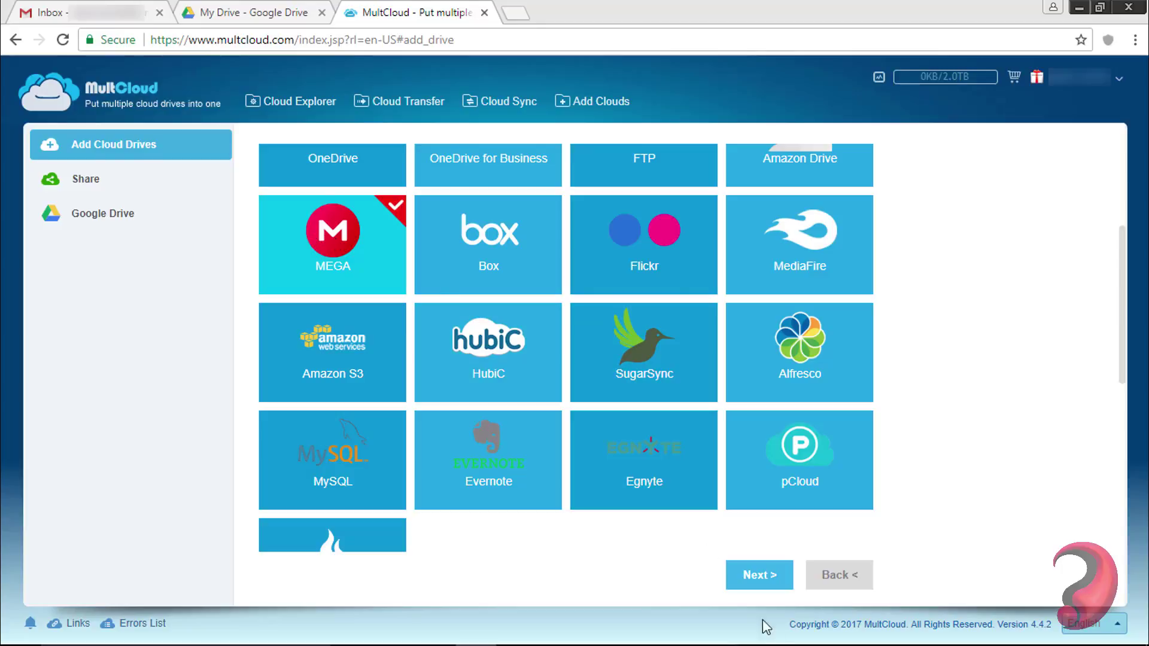
{"action": "left_click", "coordinate": [755, 576]}
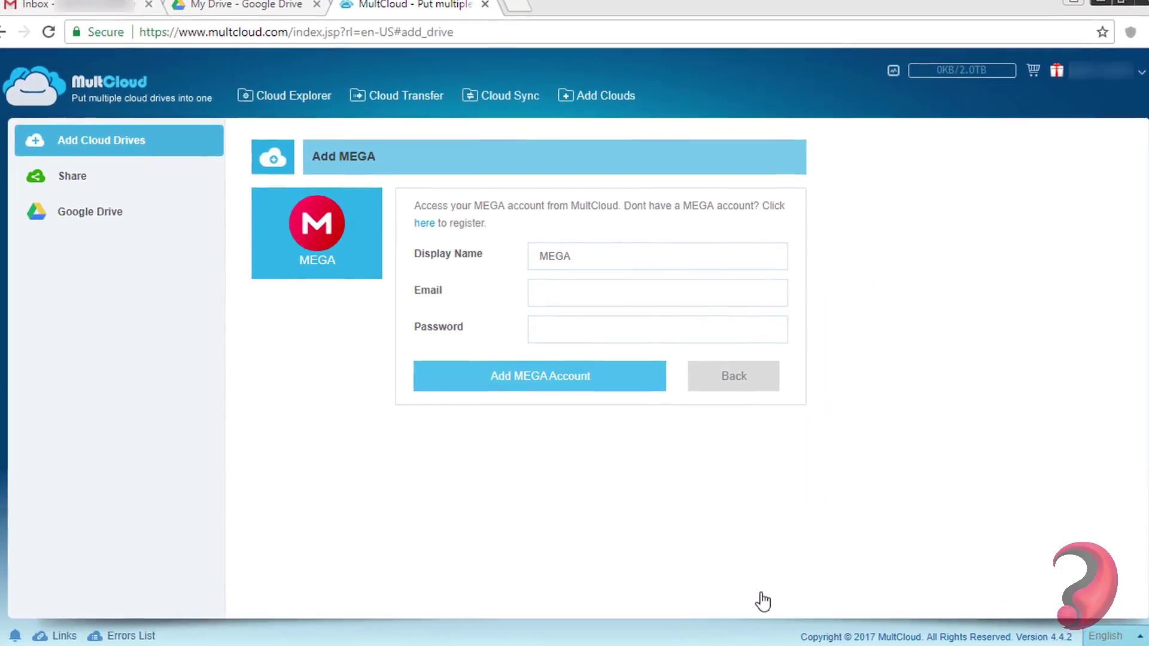
{"action": "left_click", "coordinate": [586, 299]}
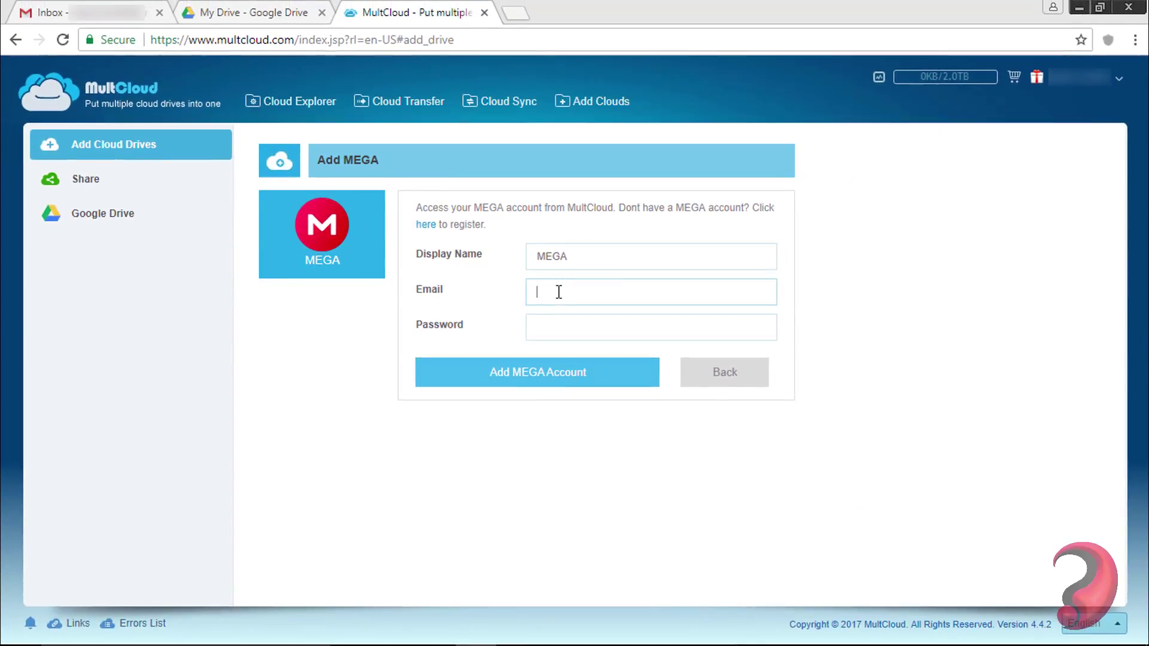
{"action": "left_click", "coordinate": [579, 22]}
- Search for 'mega.nz' and open the MEGA website
{"action": "type", "text": "mega."}
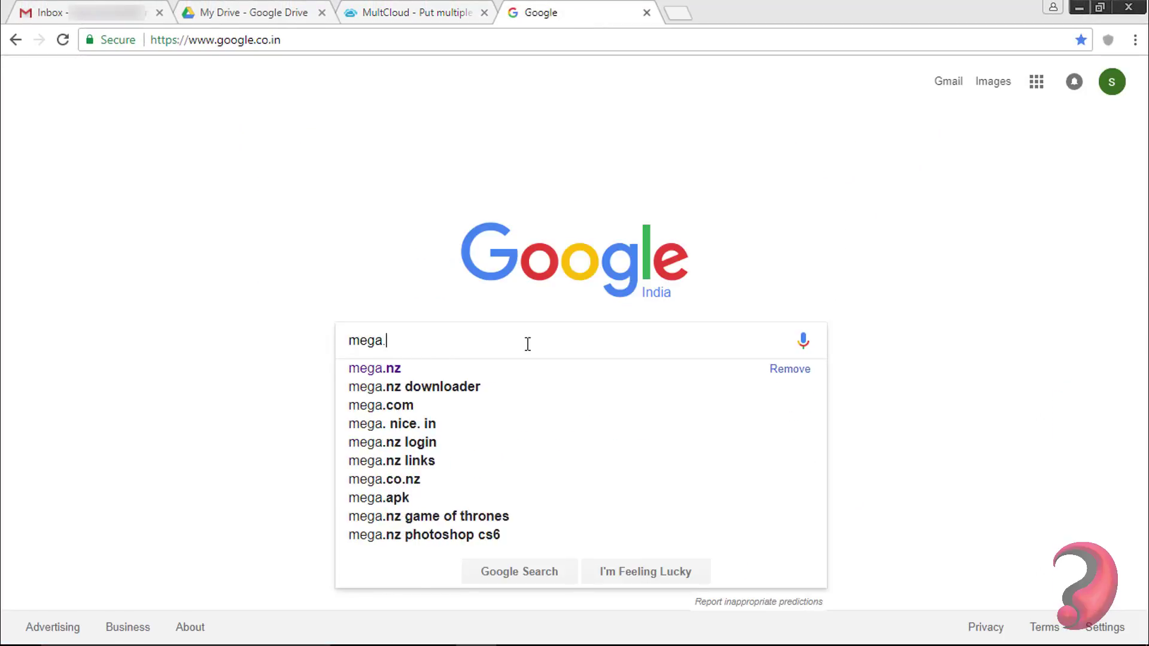
{"action": "type", "text": "nz"}
{"action": "key", "text": "Return"}
{"action": "left_click", "coordinate": [162, 211]}
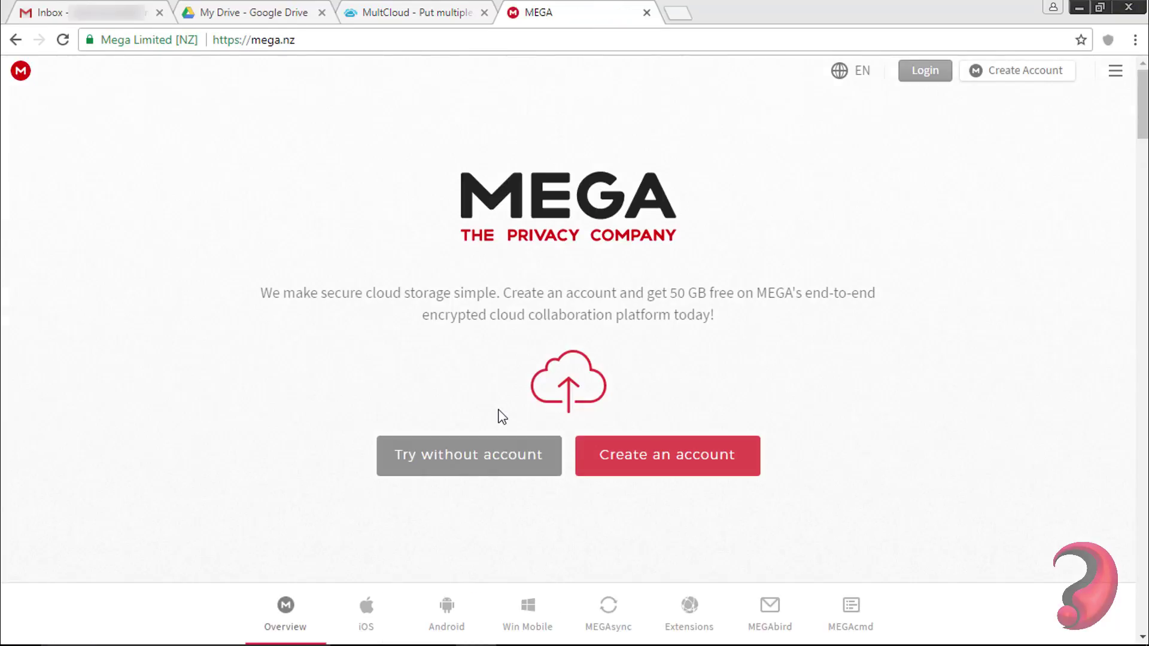
{"action": "left_click", "coordinate": [650, 473]}
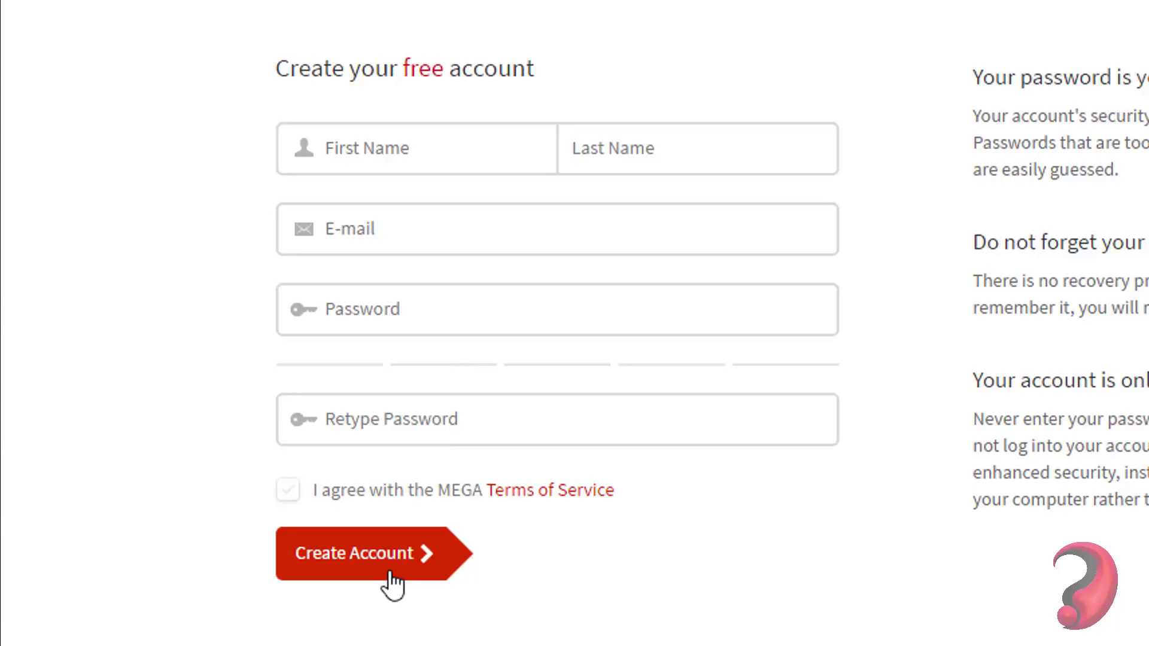
- Log in to MEGA with the account e-mail and password, then return to MultCloud
{"action": "left_click", "coordinate": [806, 102]}
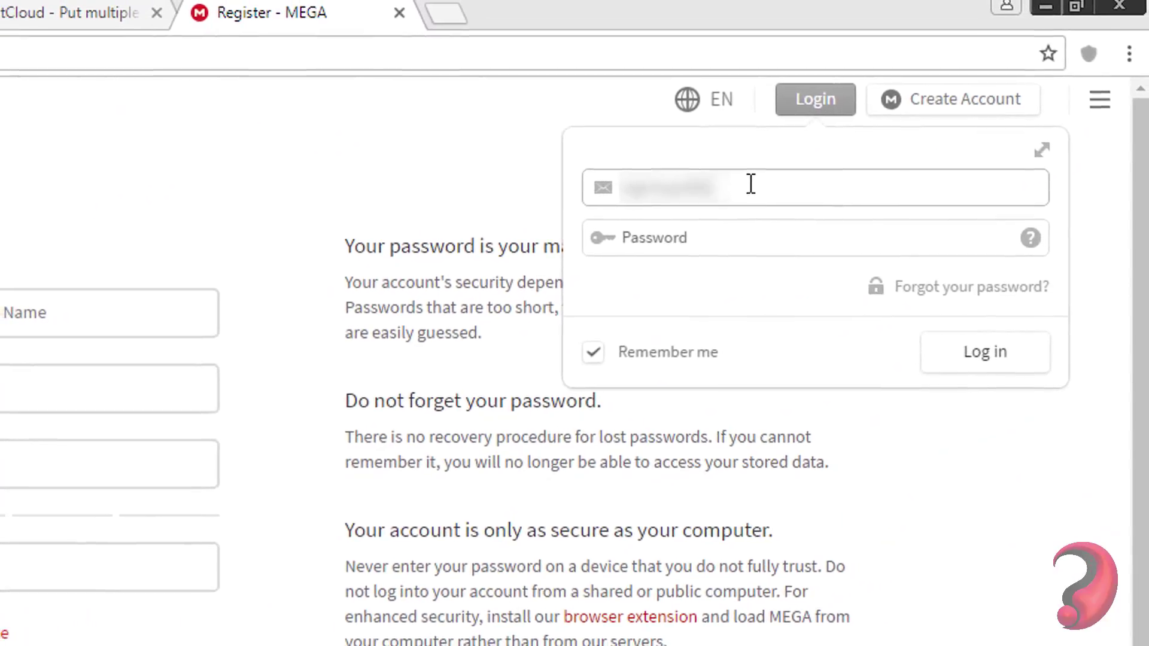
{"action": "type", "text": "@gmail.com"}
{"action": "left_click", "coordinate": [735, 238]}
{"action": "type", "text": "abc********"}
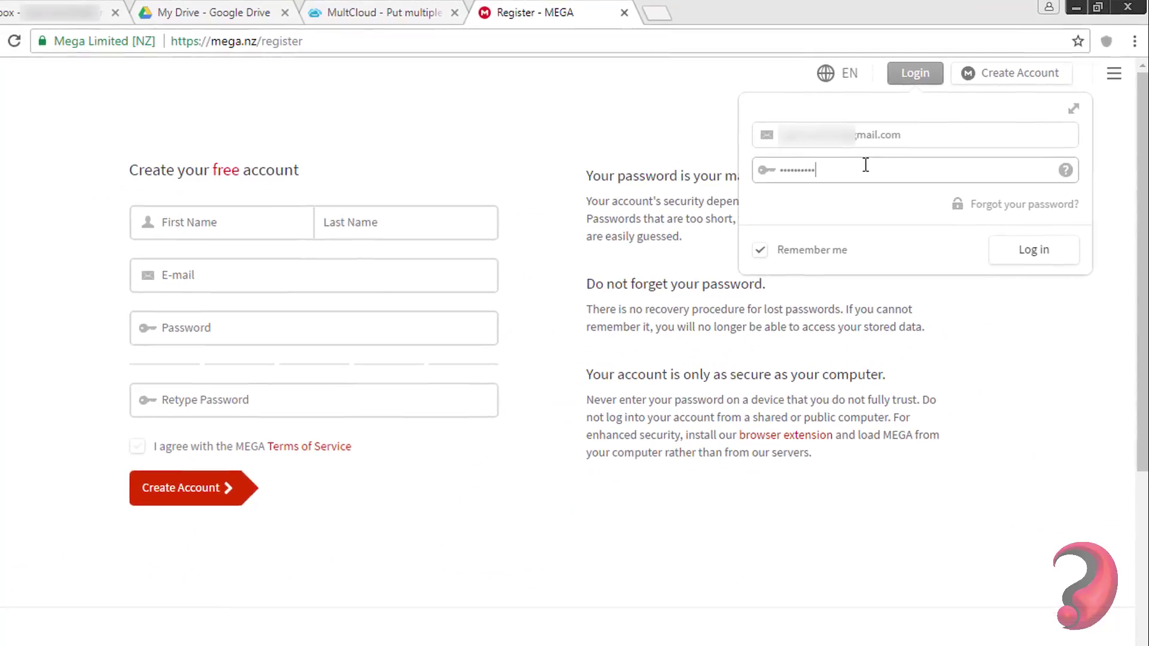
{"action": "left_click", "coordinate": [1023, 270]}
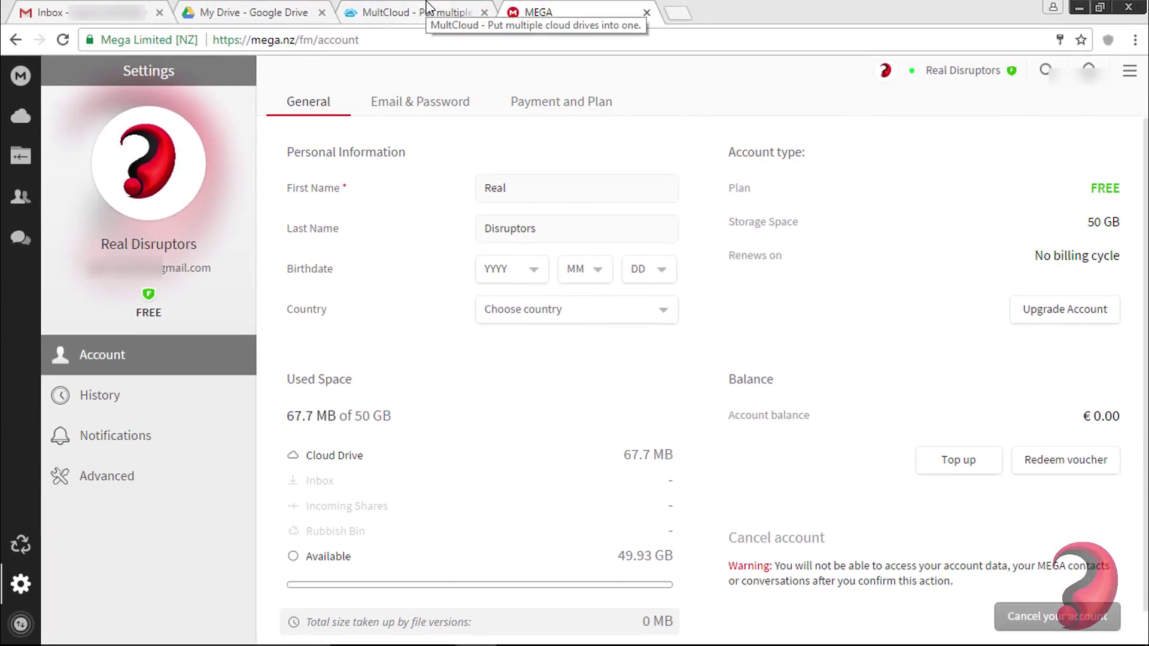
{"action": "left_click", "coordinate": [428, 7]}
- Enter the MEGA account e-mail and password in the Add MEGA form and link it
{"action": "left_click", "coordinate": [553, 283]}
{"action": "type", "text": "@gmail.com"}
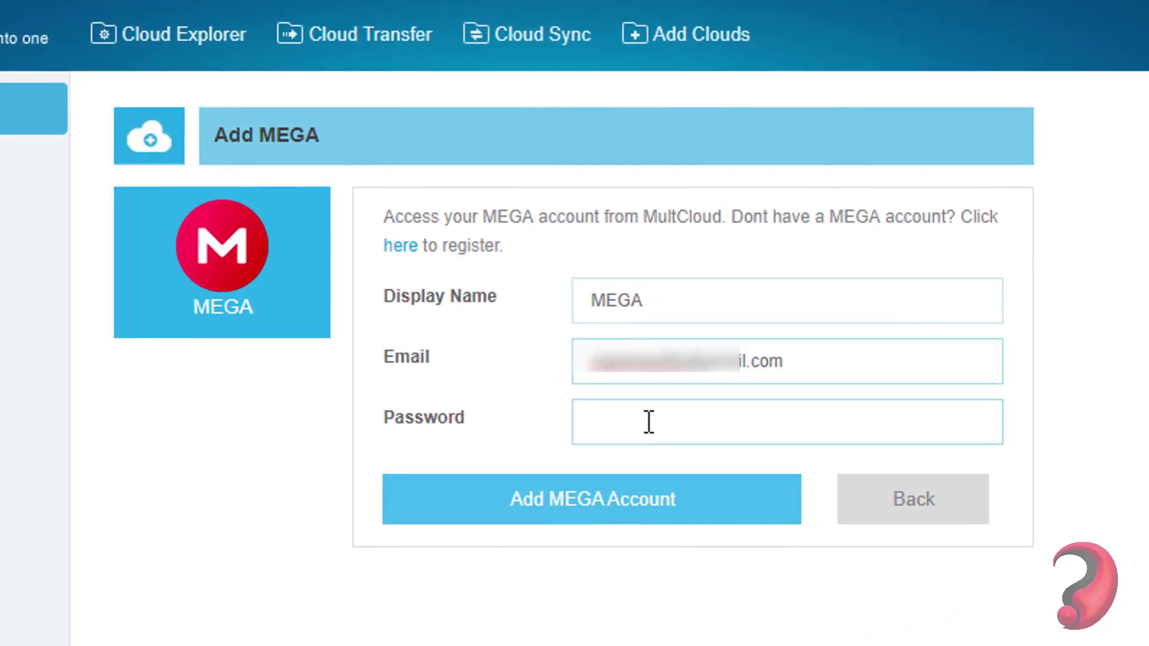
{"action": "left_click", "coordinate": [648, 422]}
{"action": "type", "text": "••••••••••••••"}
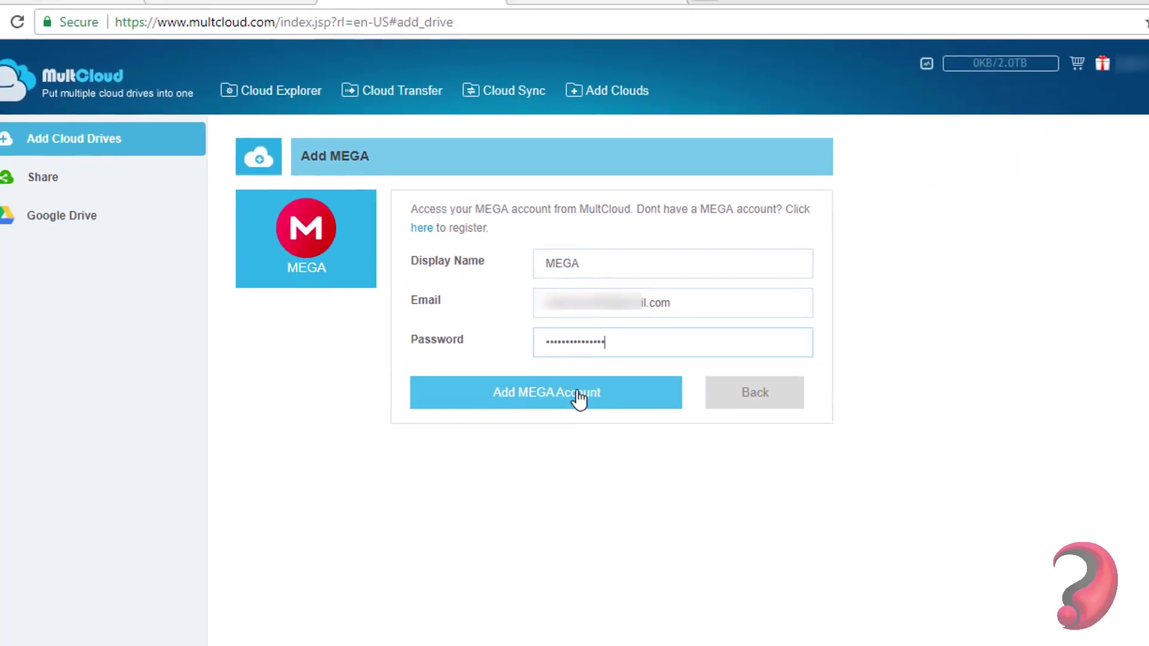
{"action": "left_click", "coordinate": [579, 399]}
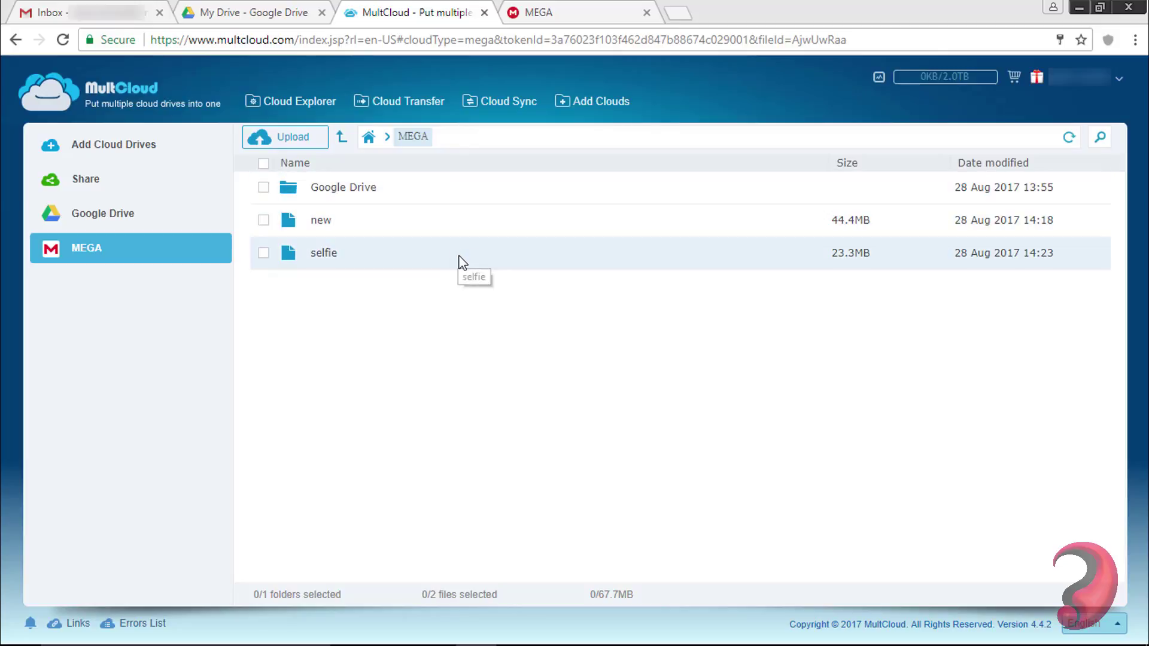
- Browse the cloud tiles, trying Egnyte, ownCloud, BaiDu and MediaFire before picking Dropbox
{"action": "left_click", "coordinate": [580, 101]}
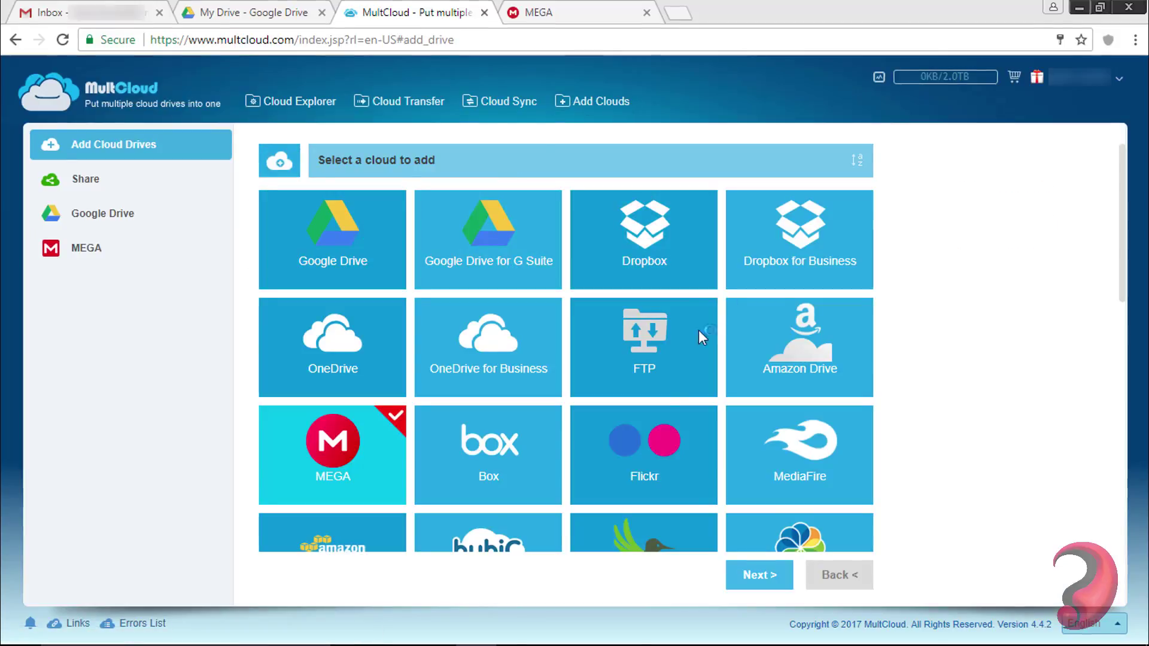
{"action": "scroll", "coordinate": [698, 330], "scroll_direction": "down", "scroll_amount": 5}
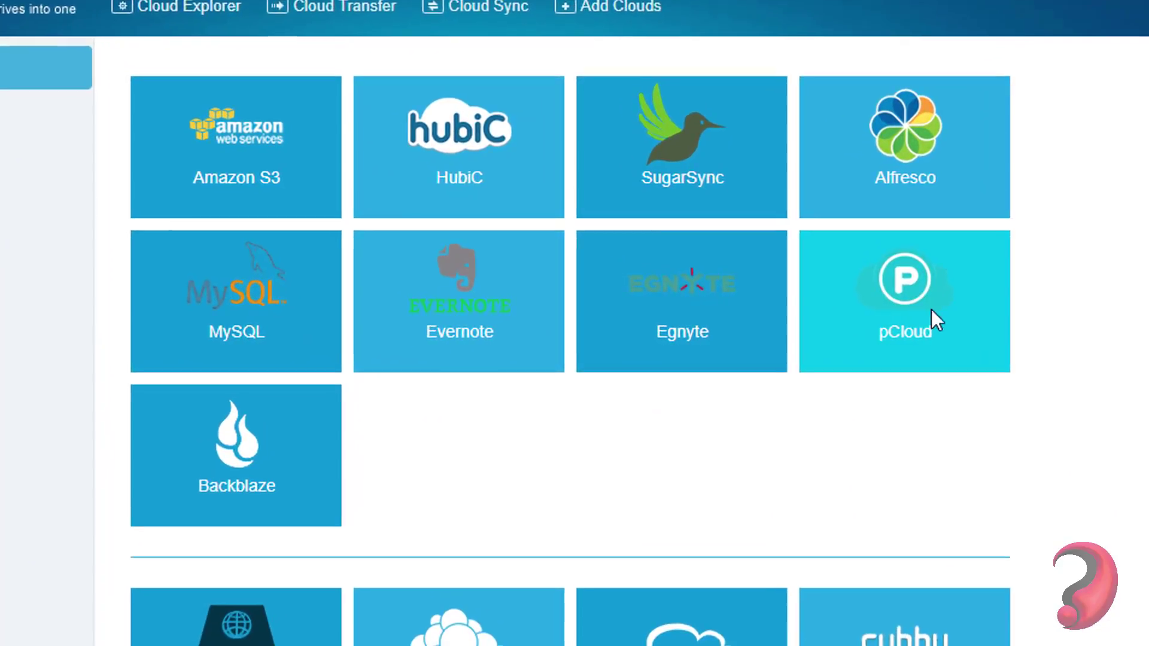
{"action": "left_click", "coordinate": [683, 274]}
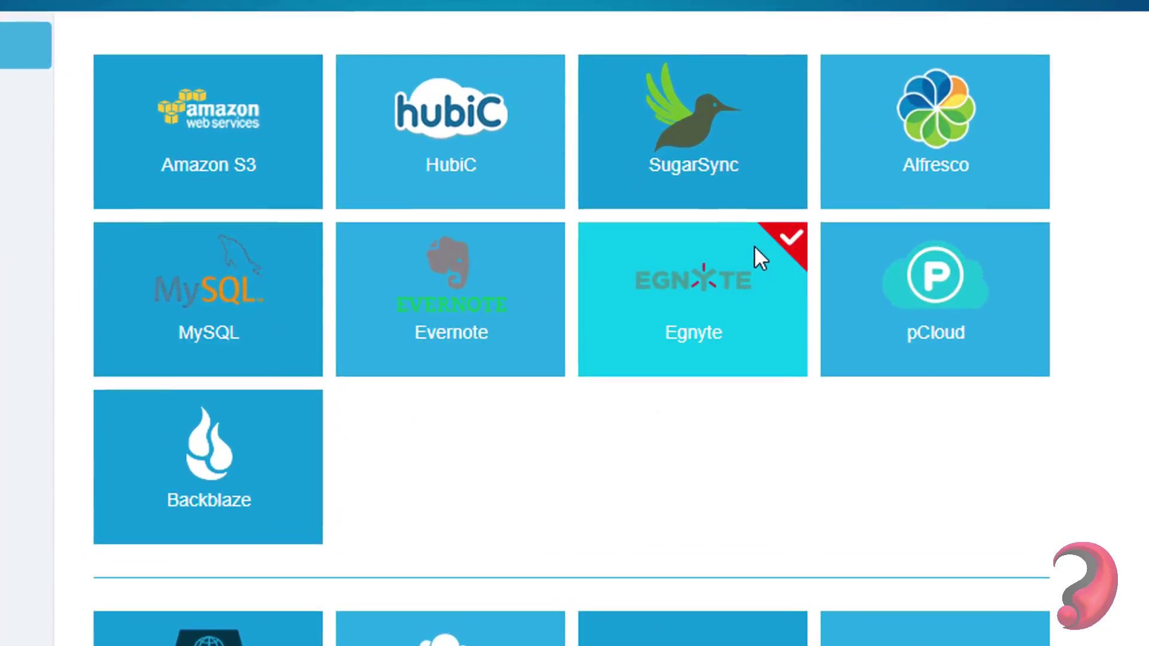
{"action": "scroll", "coordinate": [757, 254], "scroll_direction": "down", "scroll_amount": 4}
{"action": "left_click", "coordinate": [511, 440]}
{"action": "scroll", "coordinate": [511, 443], "scroll_direction": "down", "scroll_amount": 3}
{"action": "left_click", "coordinate": [422, 574]}
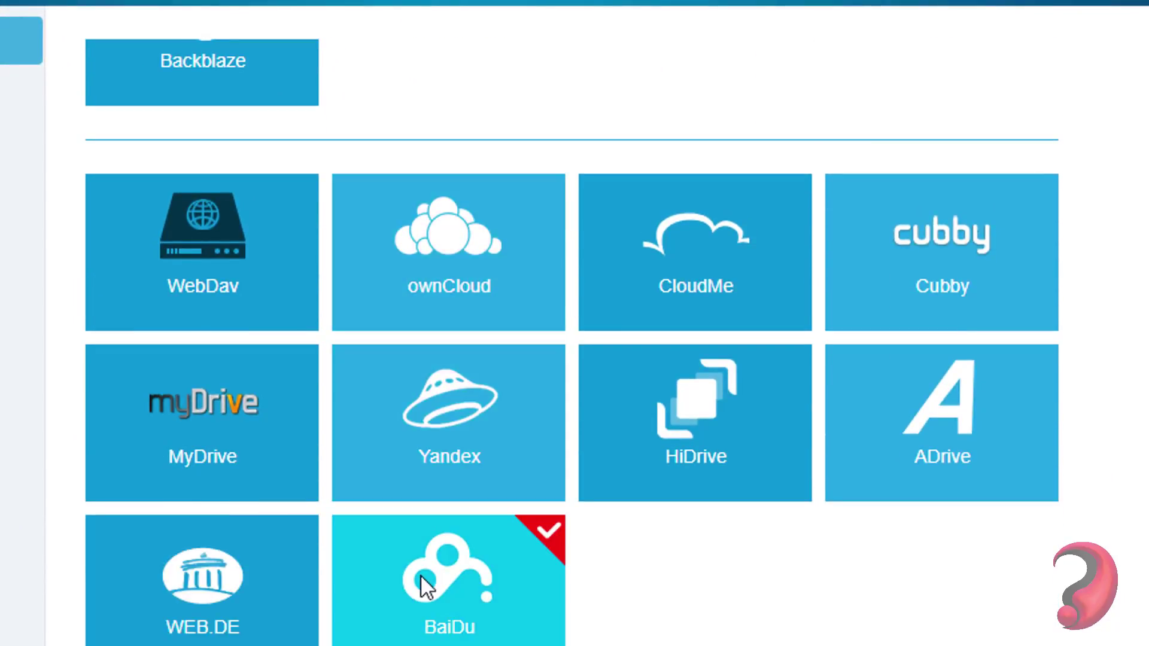
{"action": "scroll", "coordinate": [422, 581], "scroll_direction": "up", "scroll_amount": 10}
{"action": "left_click", "coordinate": [871, 508]}
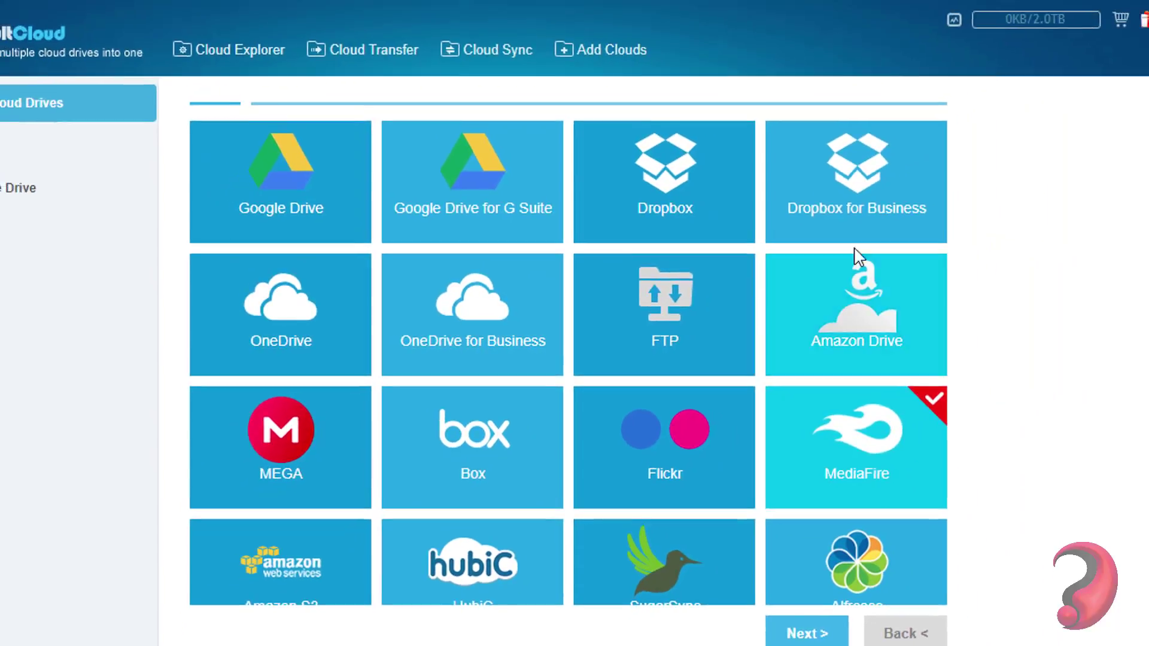
{"action": "left_click", "coordinate": [725, 133]}
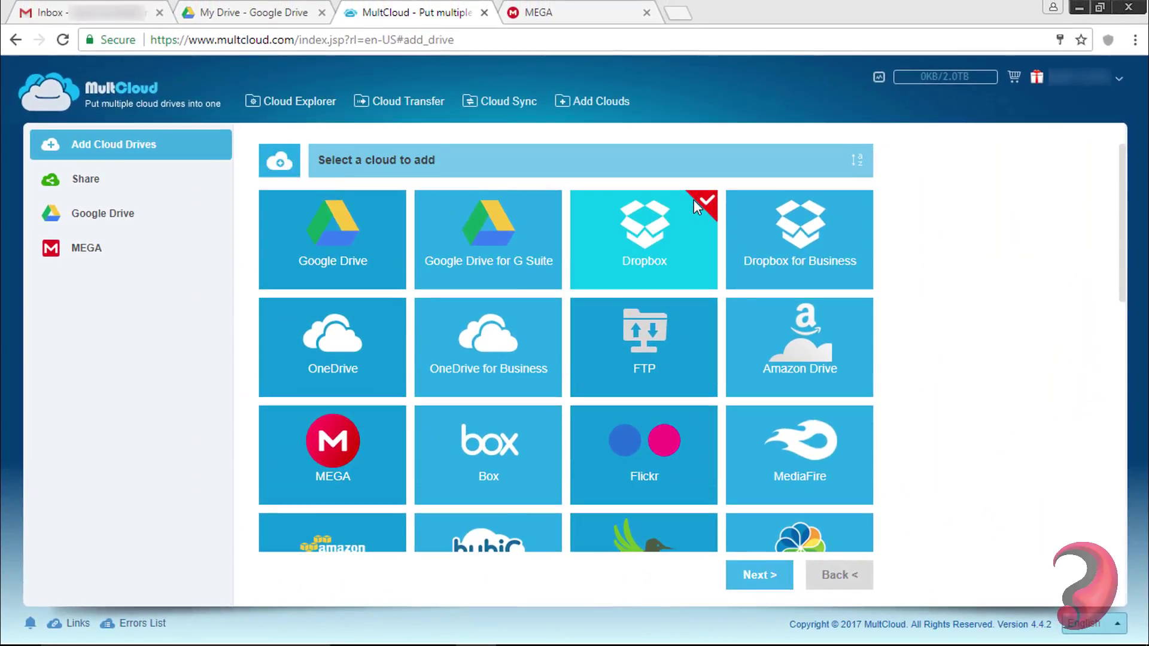
- Set up a Cloud Transfer from Google Drive to MEGA, start it, and view the task list
{"action": "left_click", "coordinate": [399, 107]}
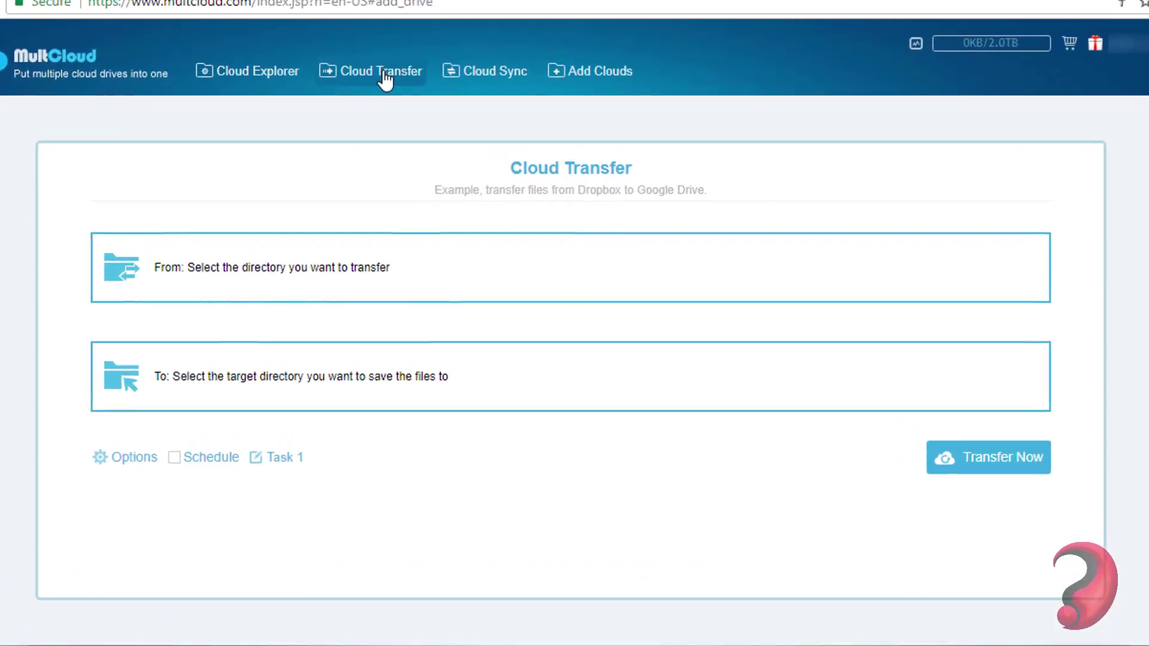
{"action": "left_click", "coordinate": [288, 270]}
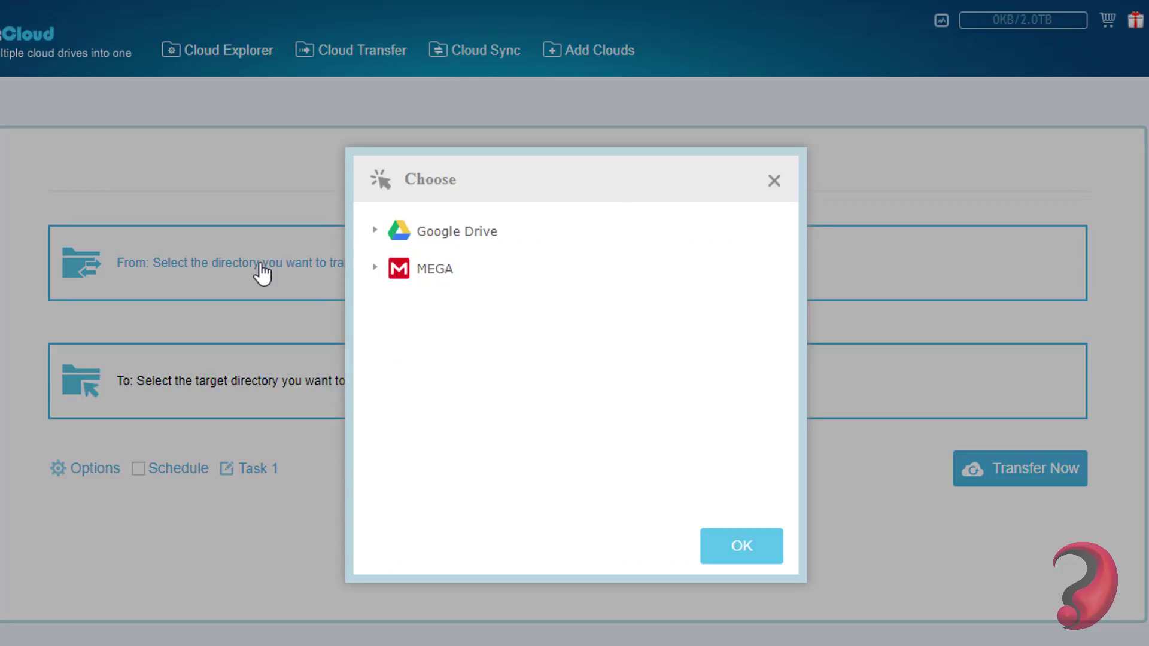
{"action": "left_click", "coordinate": [742, 550]}
{"action": "left_click", "coordinate": [430, 385]}
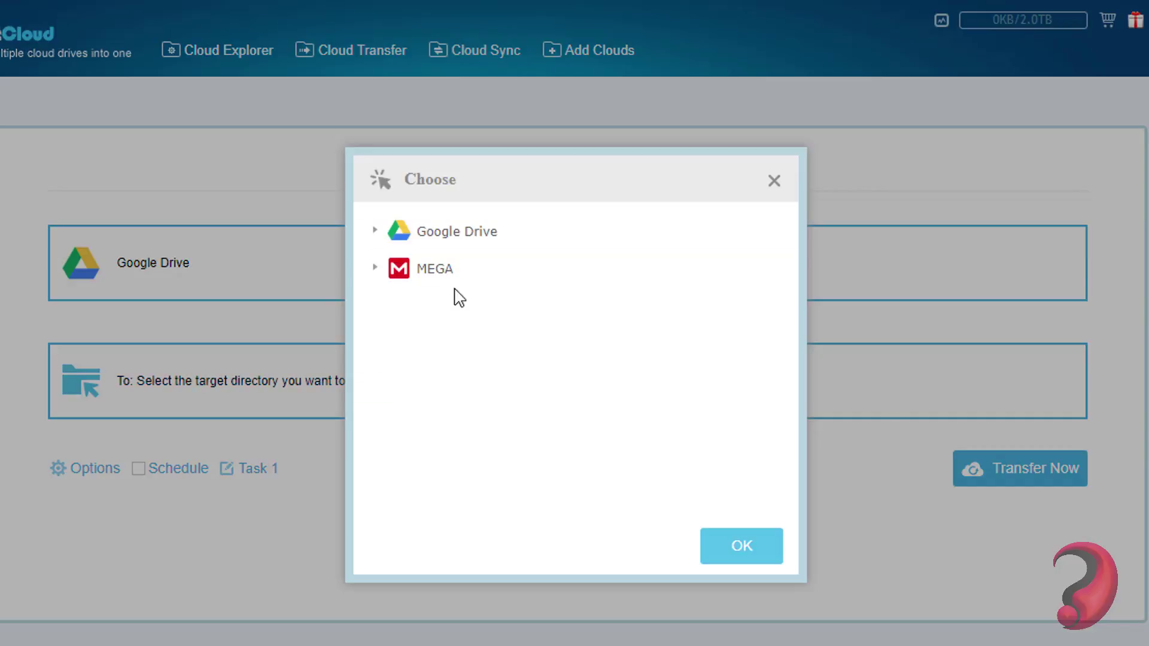
{"action": "left_click", "coordinate": [733, 549]}
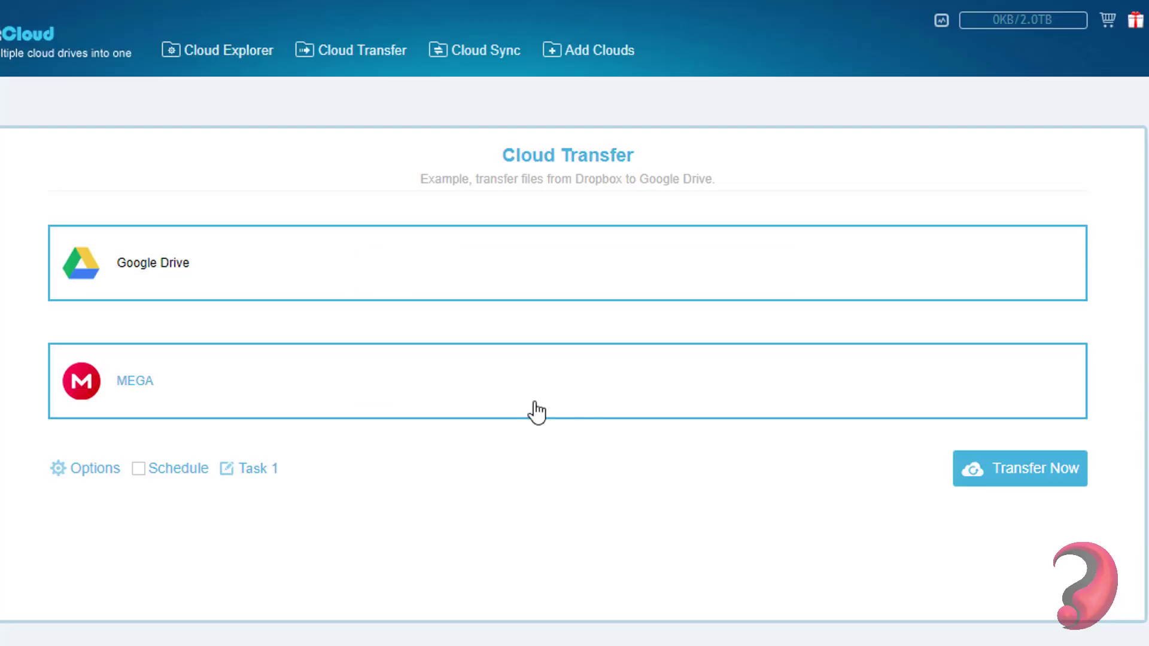
{"action": "left_click", "coordinate": [1022, 471]}
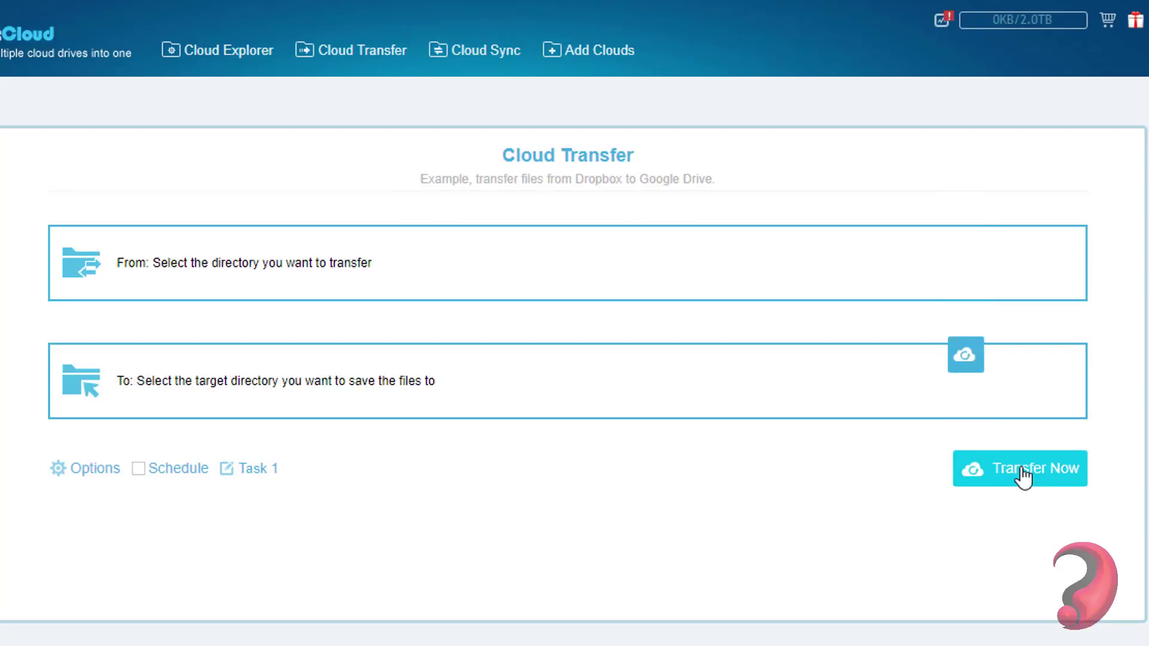
{"action": "left_click", "coordinate": [941, 24]}
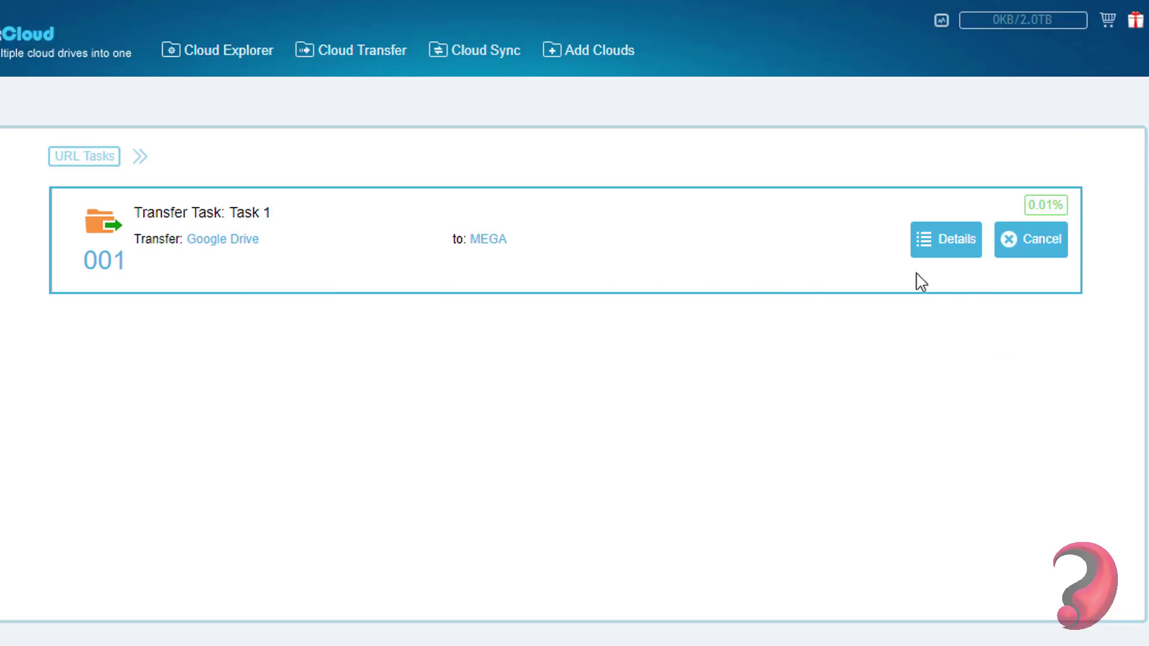
- Show Task 1's detailed progress: 31.5MB of 4.0GB copied, 0.76%
{"action": "left_click", "coordinate": [955, 244]}
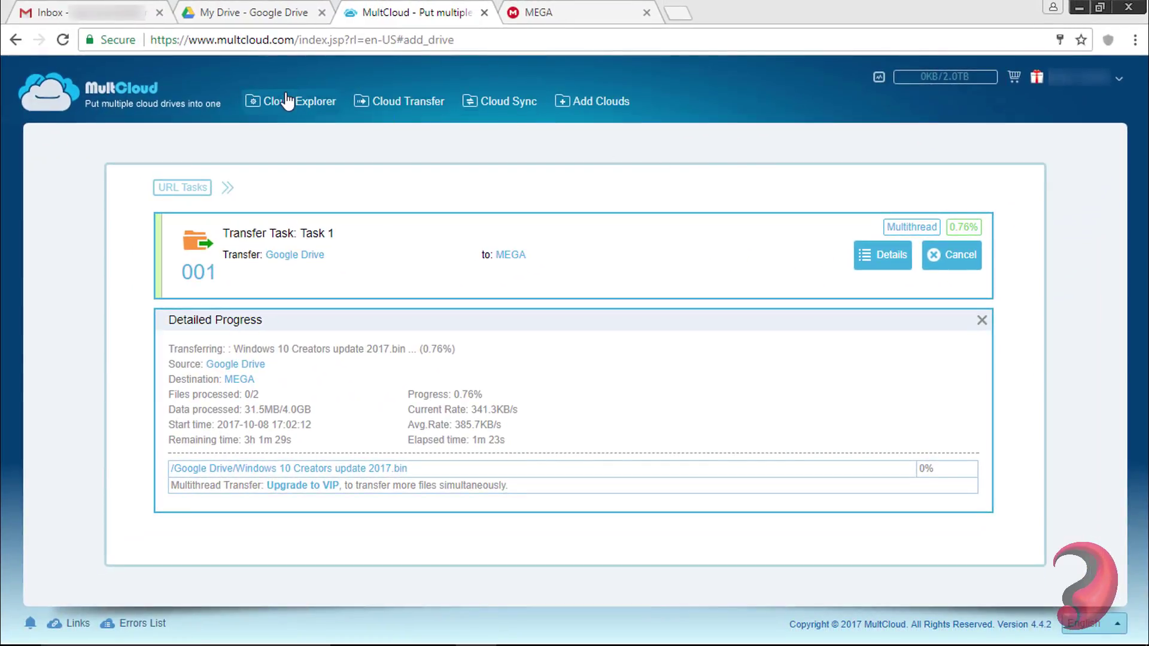
- In Google Drive's file list, open the Upload URL form from the folder's context menu, then close it
{"action": "left_click", "coordinate": [283, 100]}
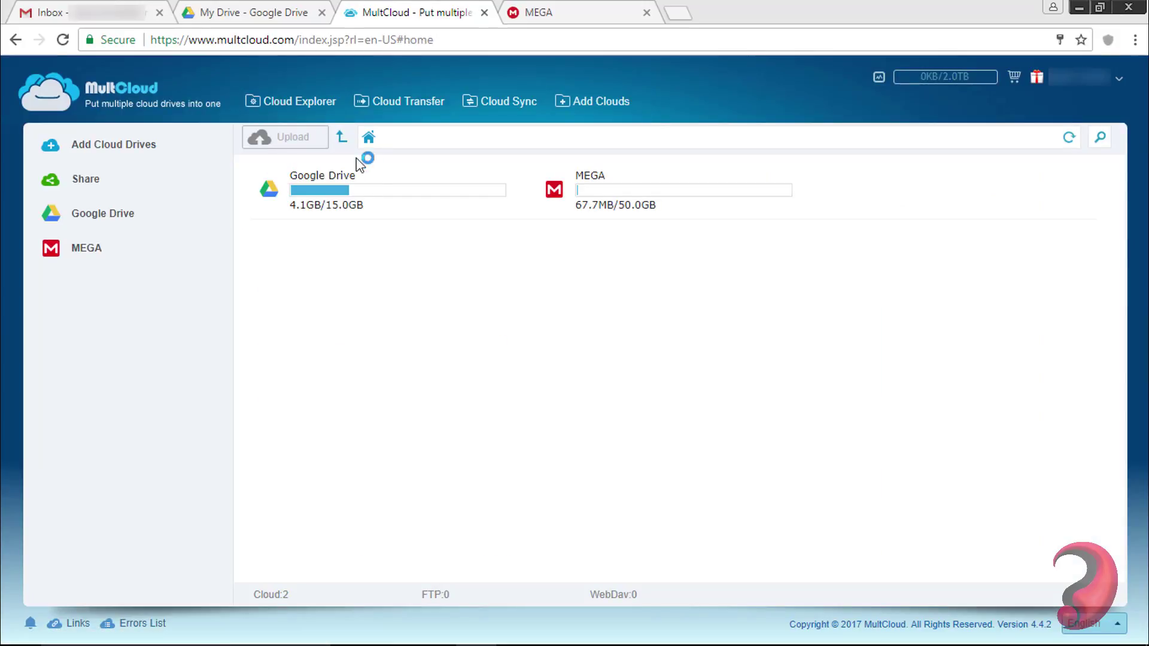
{"action": "double_click", "coordinate": [377, 185]}
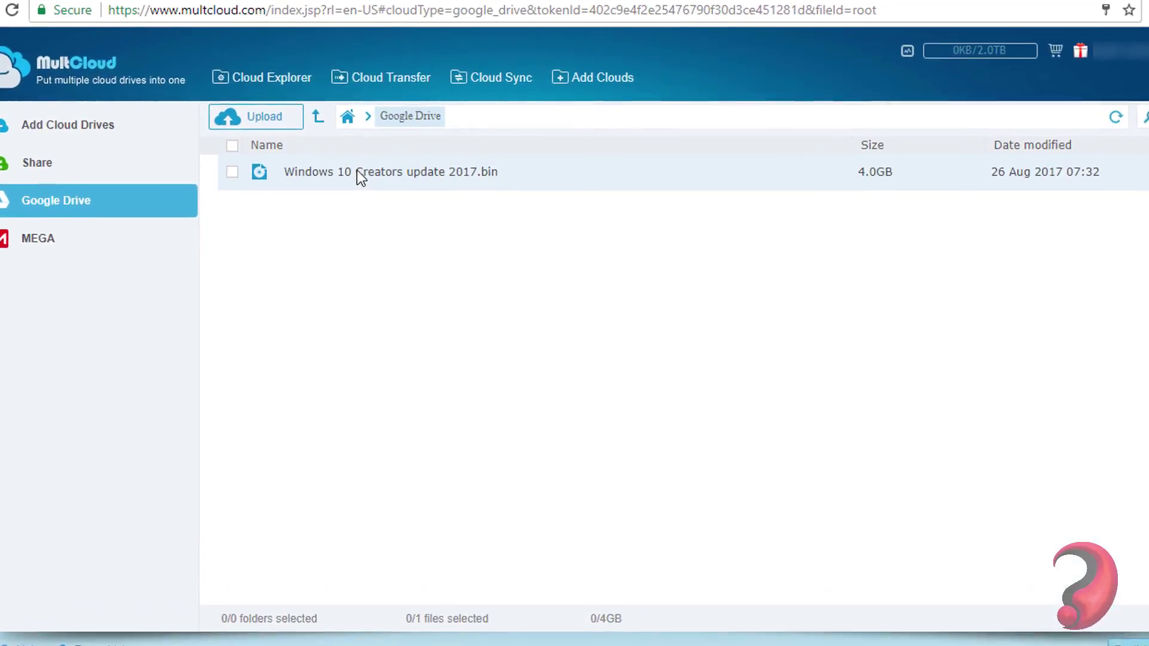
{"action": "right_click", "coordinate": [390, 255]}
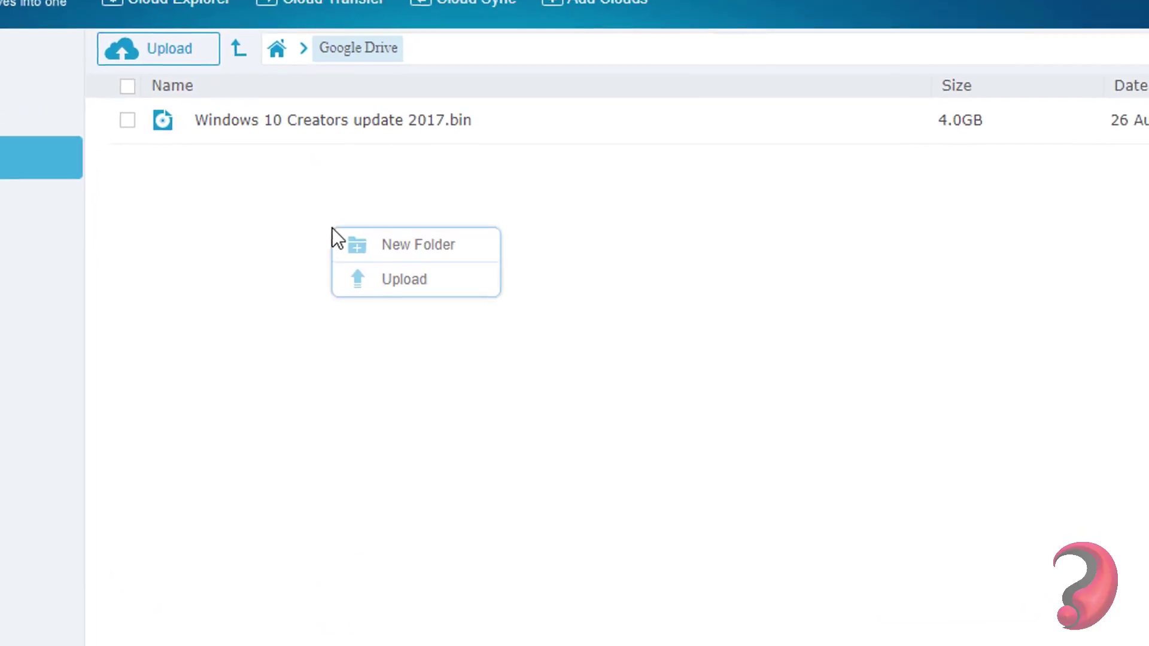
{"action": "left_click", "coordinate": [394, 278]}
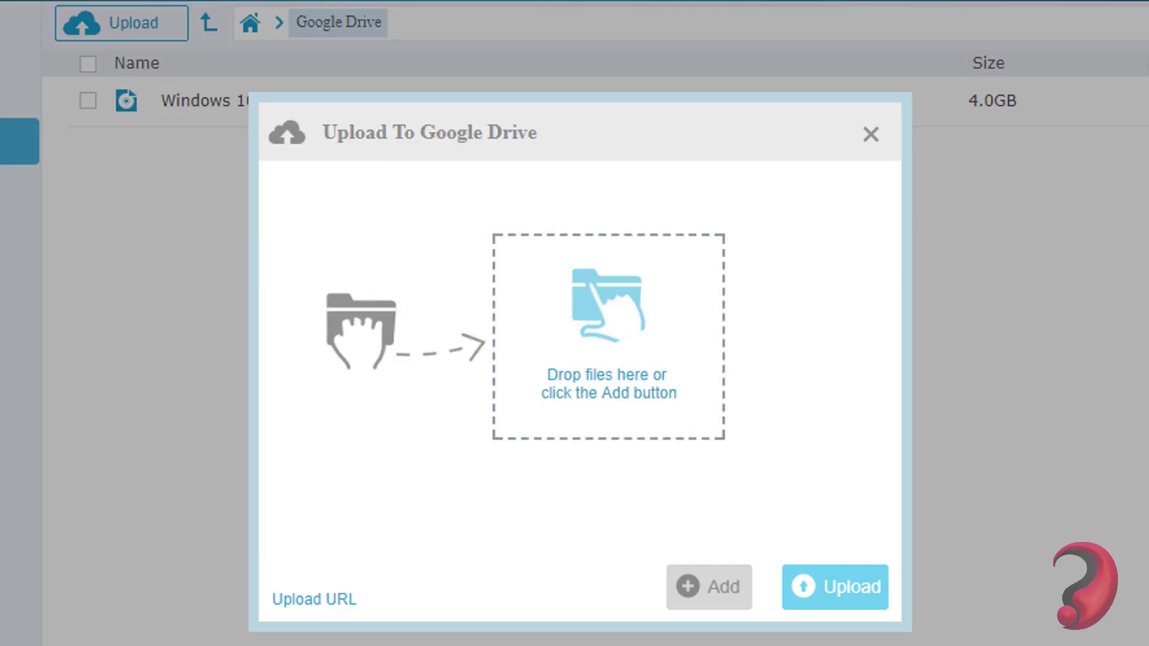
{"action": "left_click", "coordinate": [312, 600]}
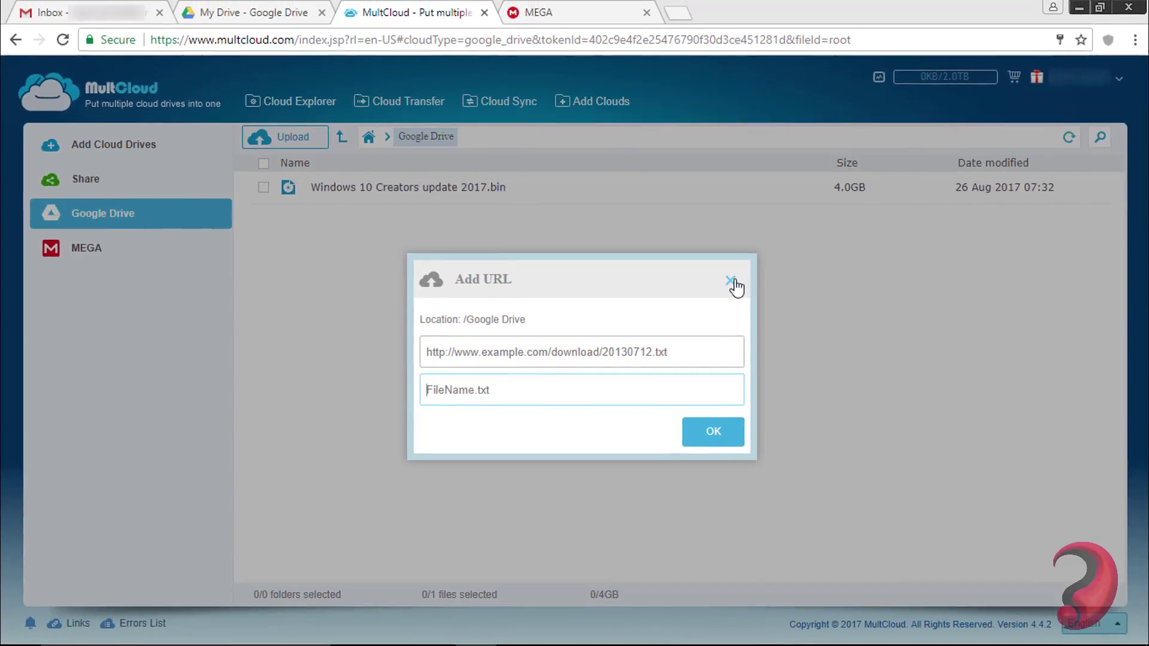
{"action": "left_click", "coordinate": [808, 244]}
- Open MEGA's files, view its Upload URL form, and close it without uploading
{"action": "left_click", "coordinate": [136, 247]}
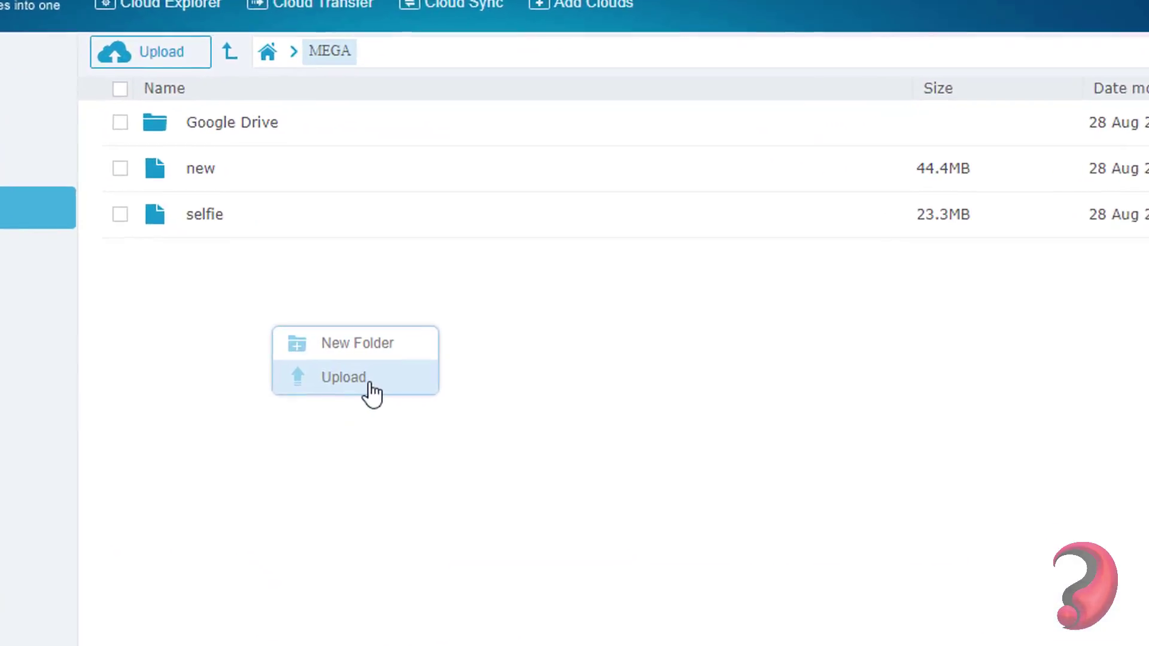
{"action": "left_click", "coordinate": [432, 369]}
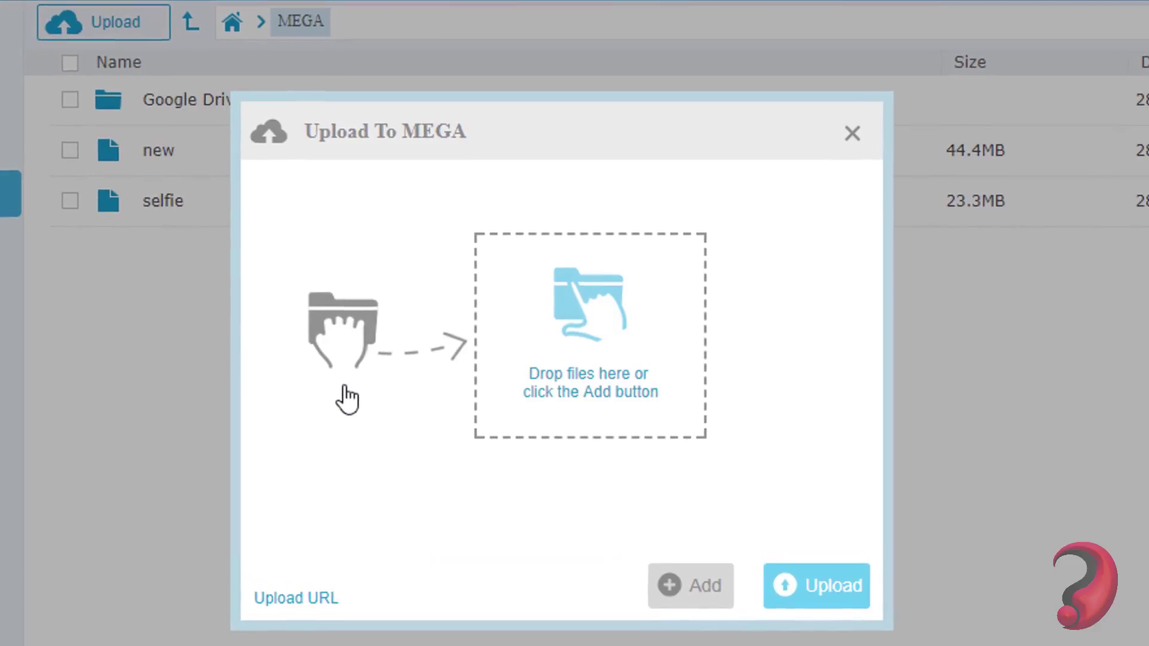
{"action": "left_click", "coordinate": [311, 598]}
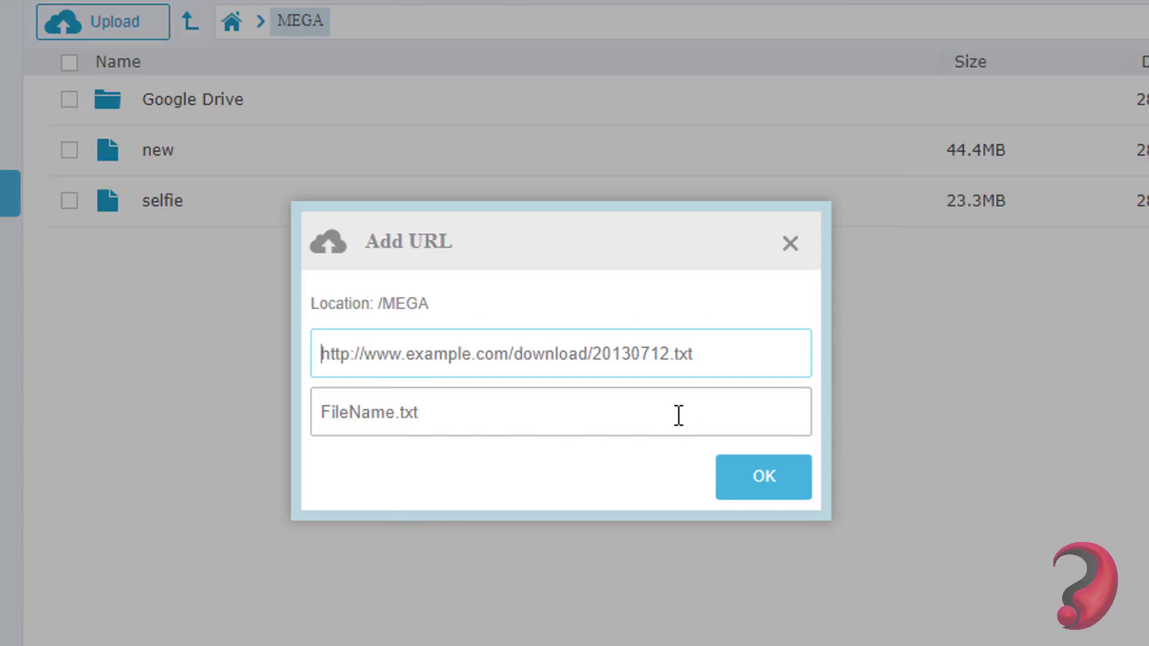
{"action": "left_click", "coordinate": [789, 246]}
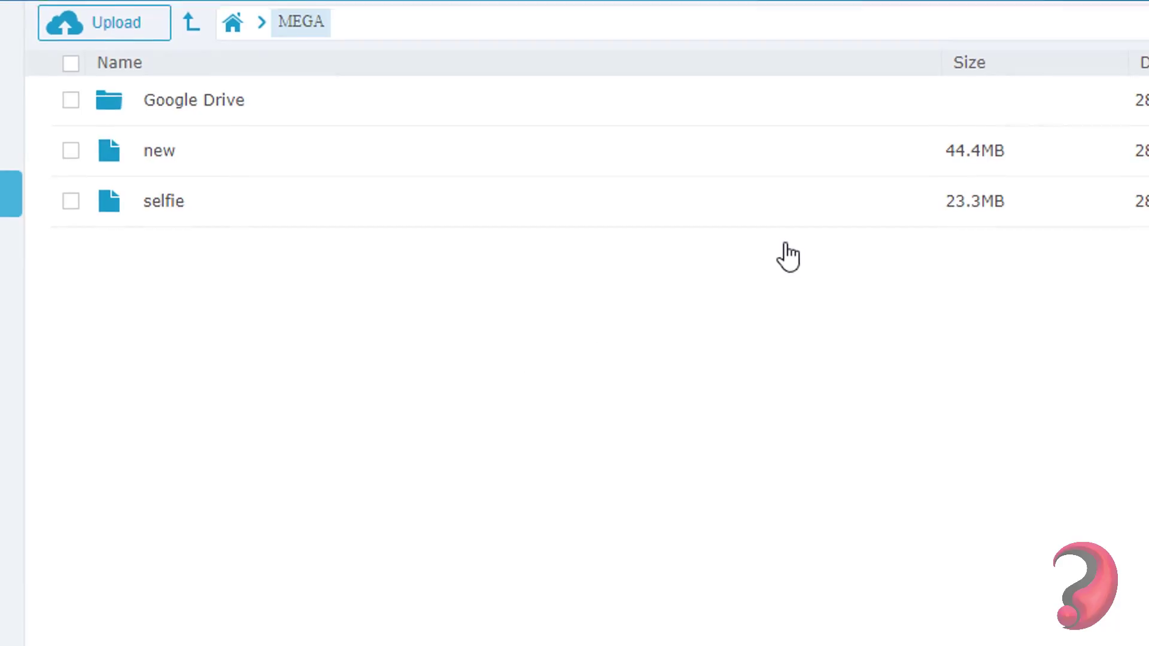